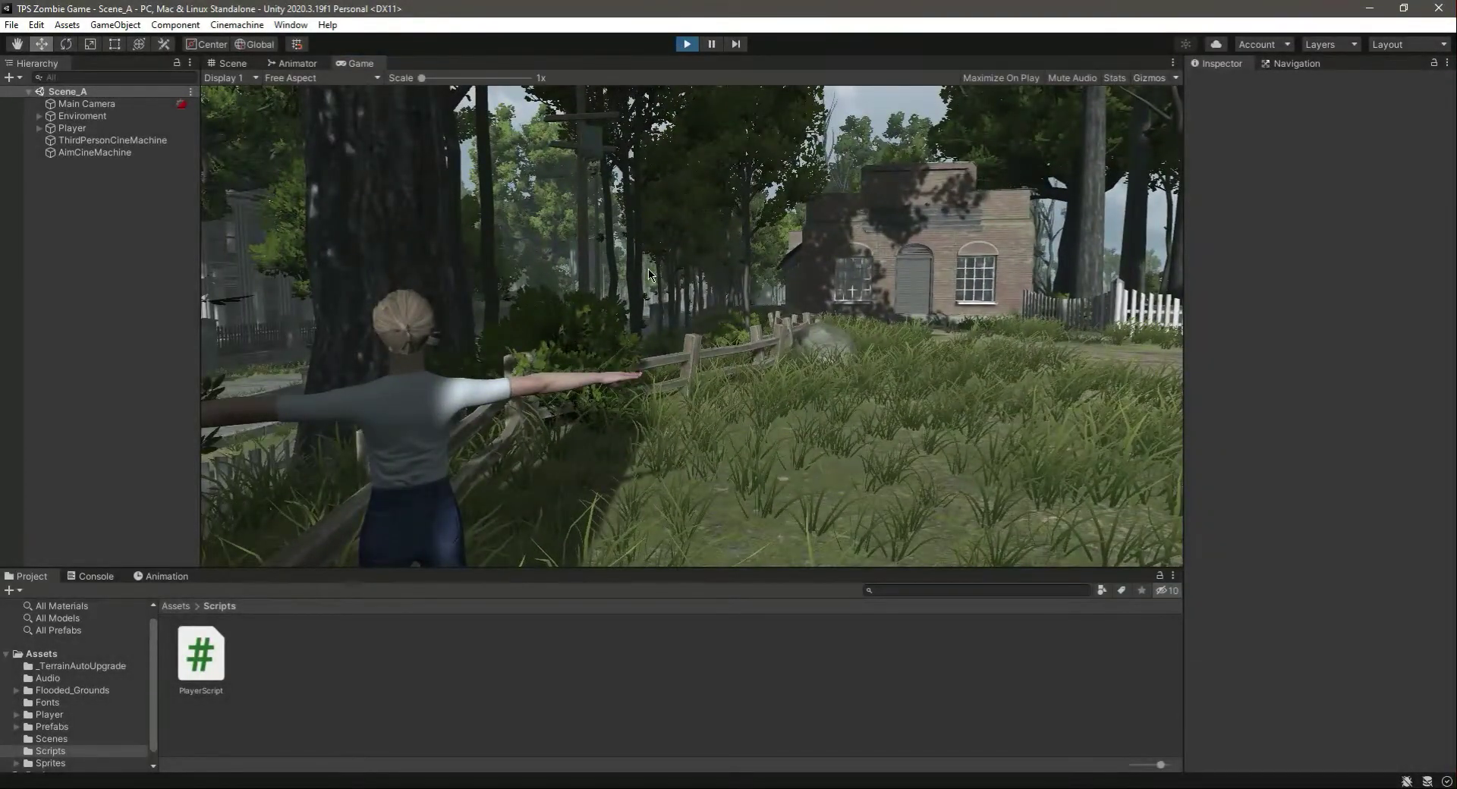
# Stop Unity's play mode with Ctrl+P to return to scene editing.
pyautogui.hotkey('ctrl', 'p')
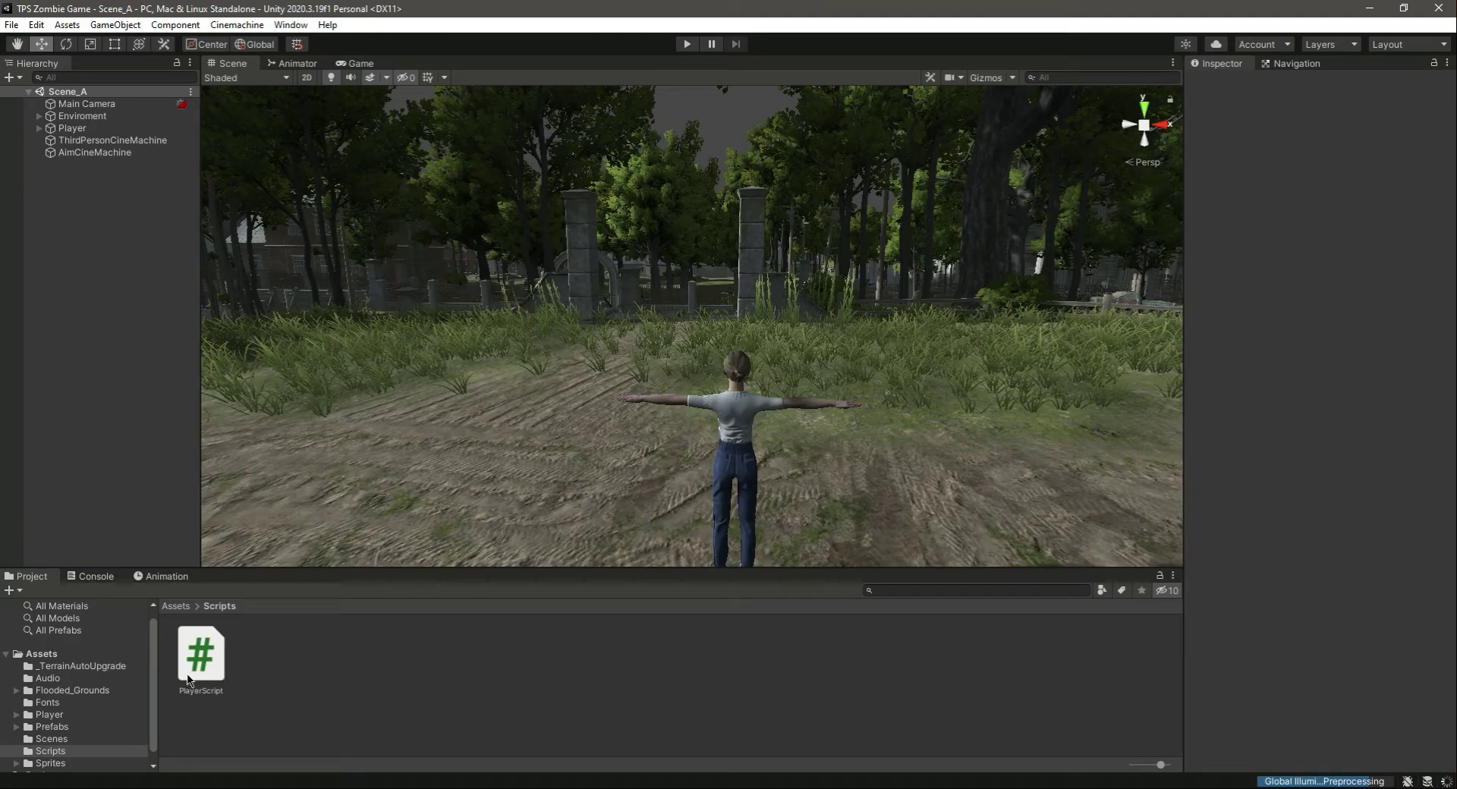
# In PlayerScript.cs, add a [Header("Player Script Cameras")] attribute below the playerSpeed field.
pyautogui.click(189, 680)
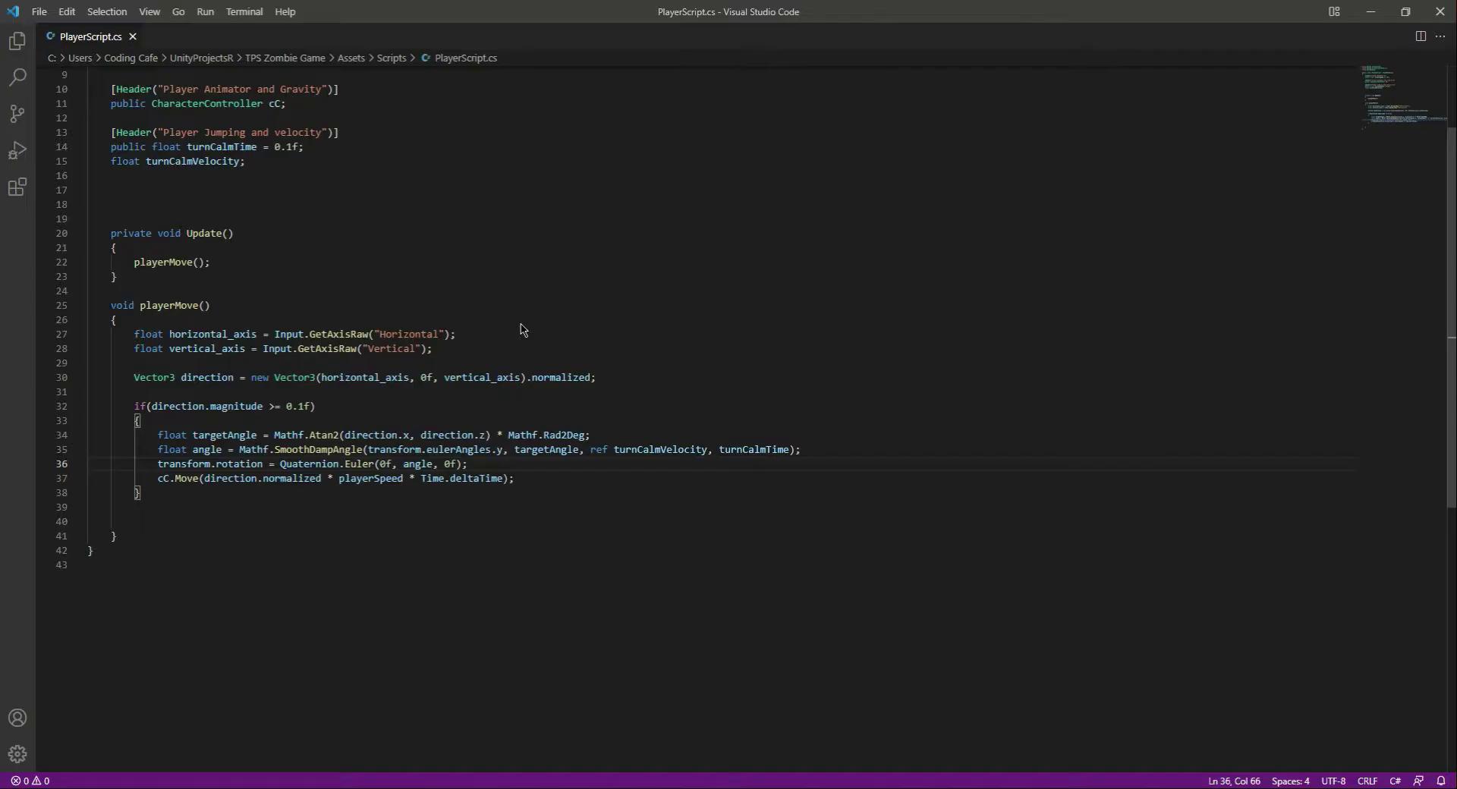
pyautogui.scroll(3, 520, 327)
pyautogui.click(352, 175)
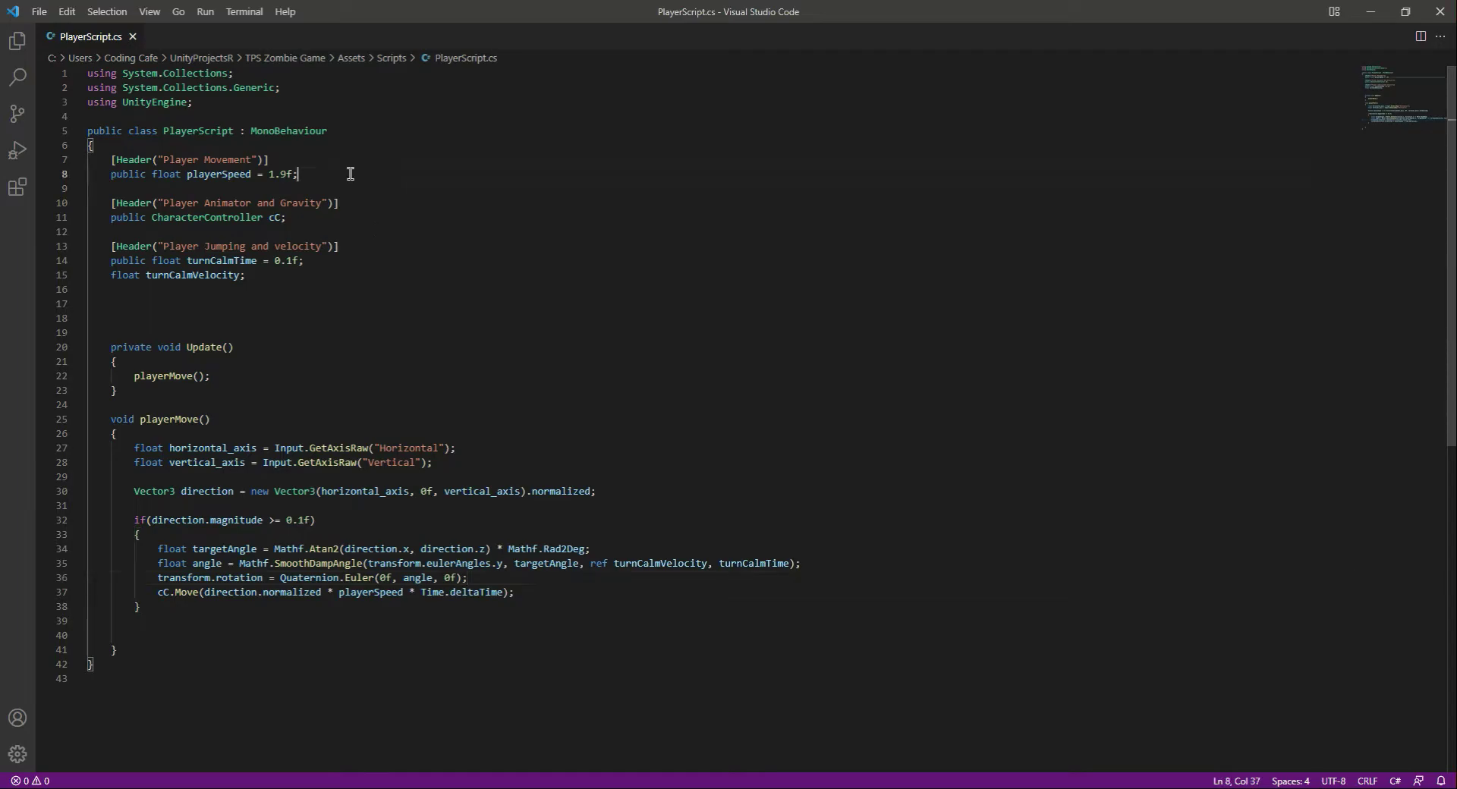
pyautogui.press('Return')
pyautogui.press('Return')
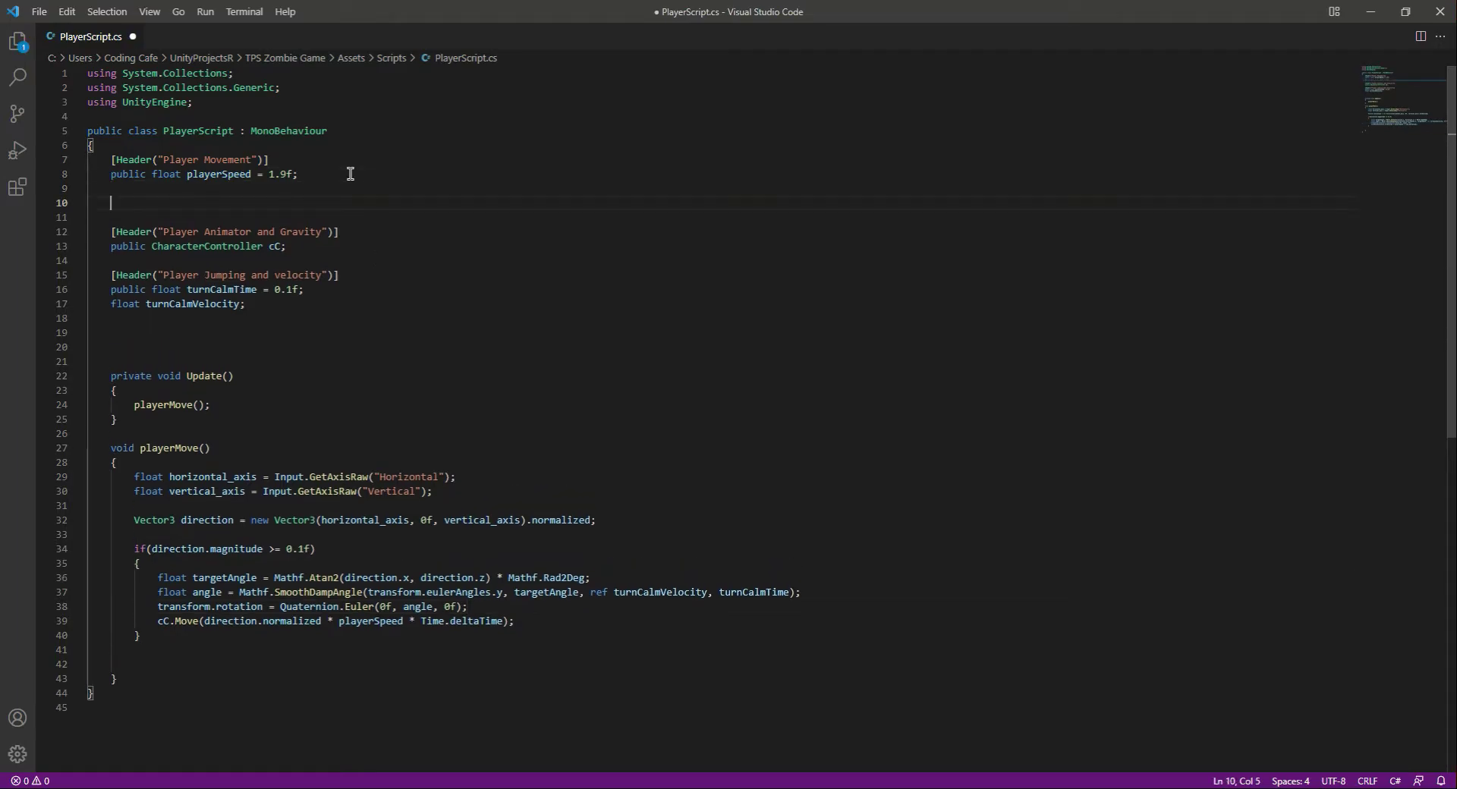
pyautogui.write('[Header(')
pyautogui.write('"')
pyautogui.write('Player ')
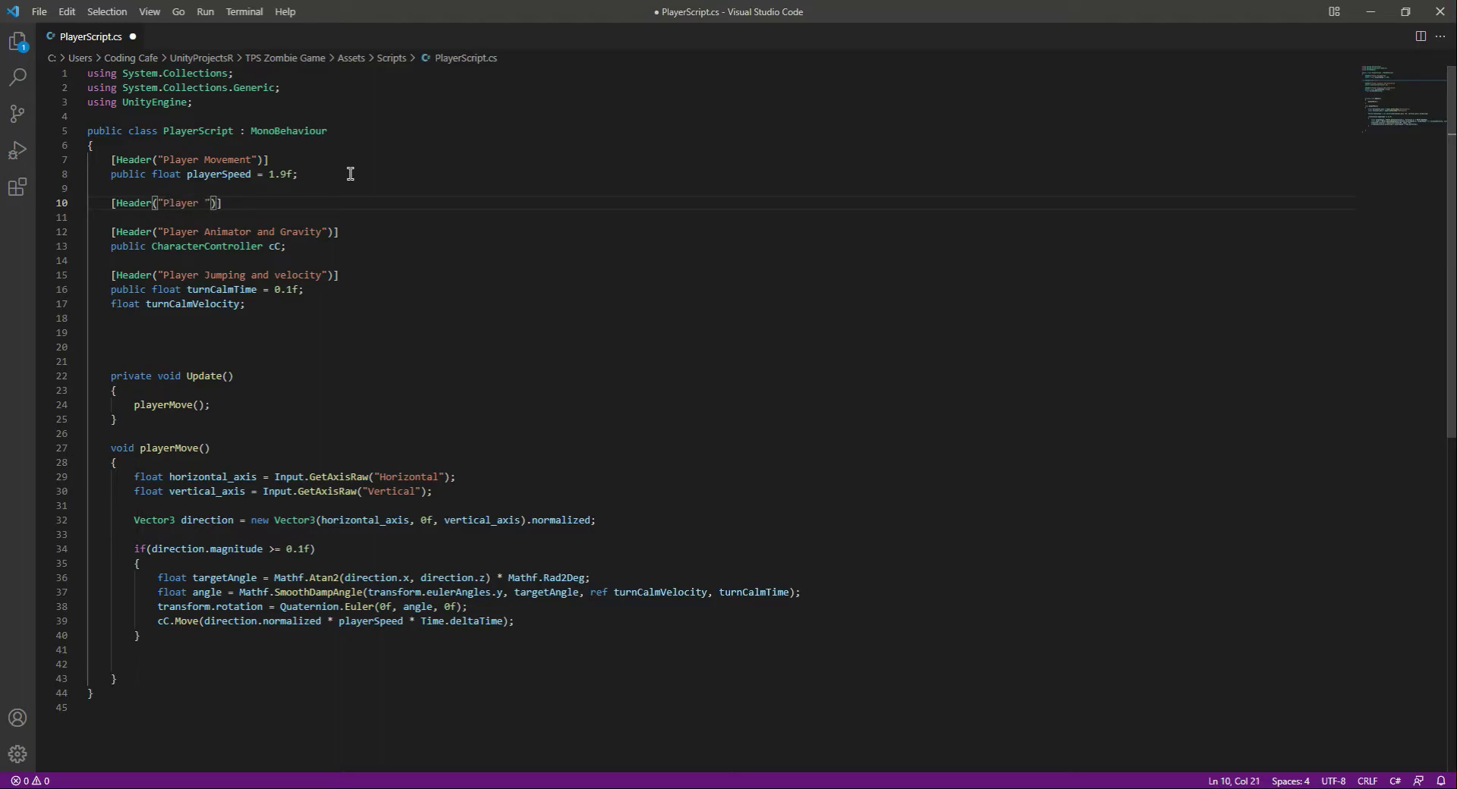
pyautogui.write('Script')
pyautogui.write(' Ca')
pyautogui.write('meras')
pyautogui.press('Right')
pyautogui.press('Right')
pyautogui.press('Right')
pyautogui.press('Return')
# Declare public Transform playerCamera under the header, fixing the type name, and save.
pyautogui.write('p')
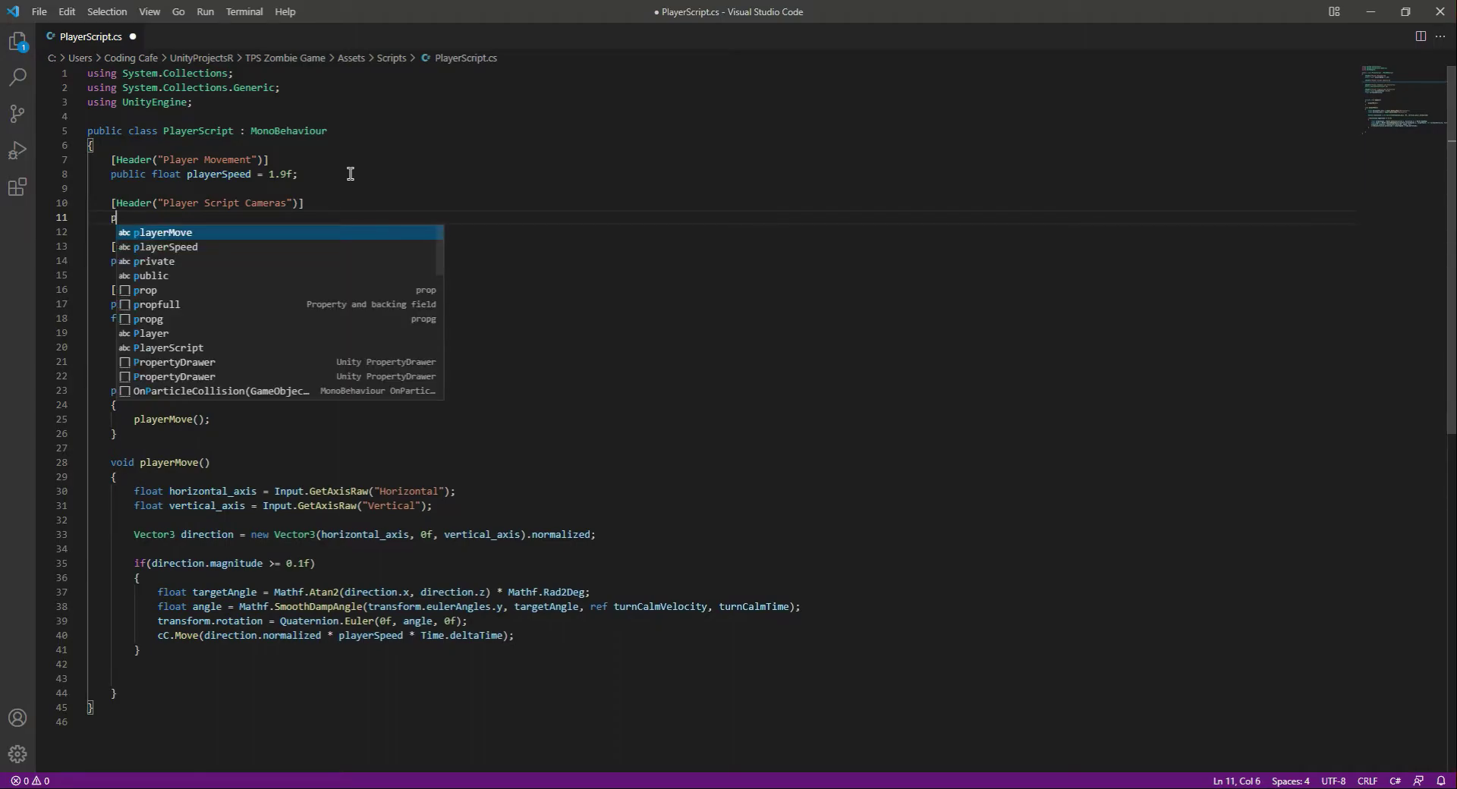
pyautogui.write('ublic T')
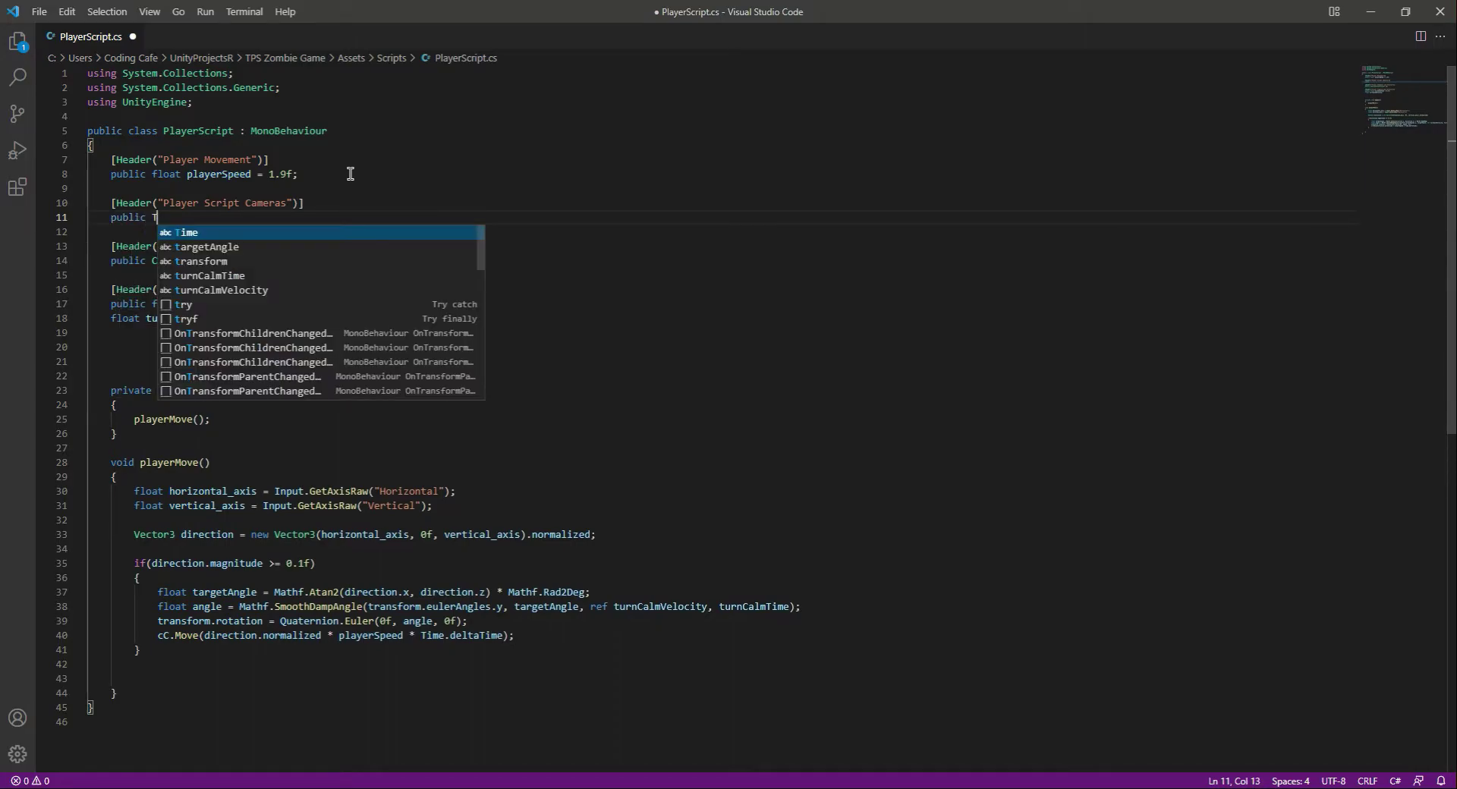
pyautogui.write('ranfor')
pyautogui.press('Tab')
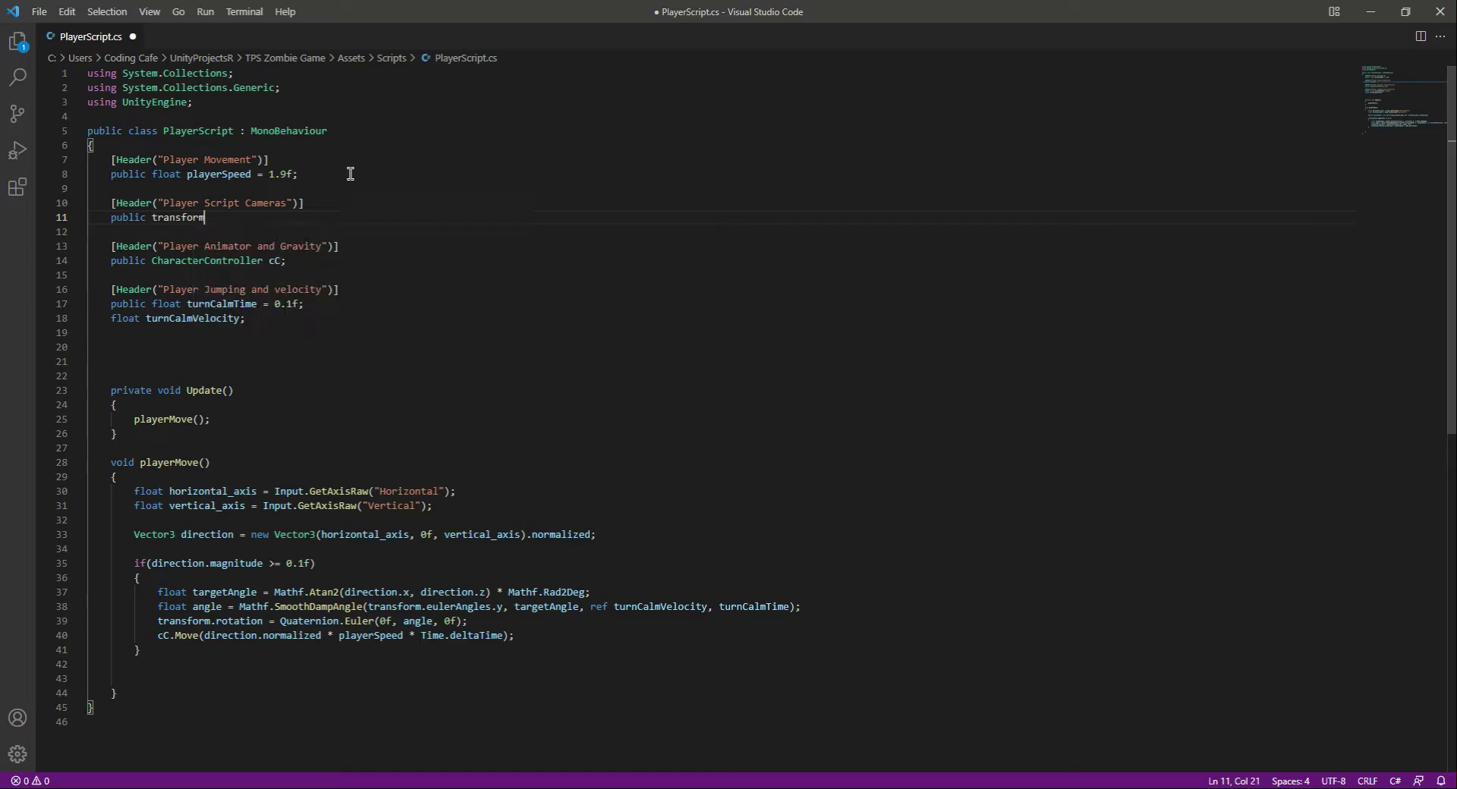
pyautogui.write(' play')
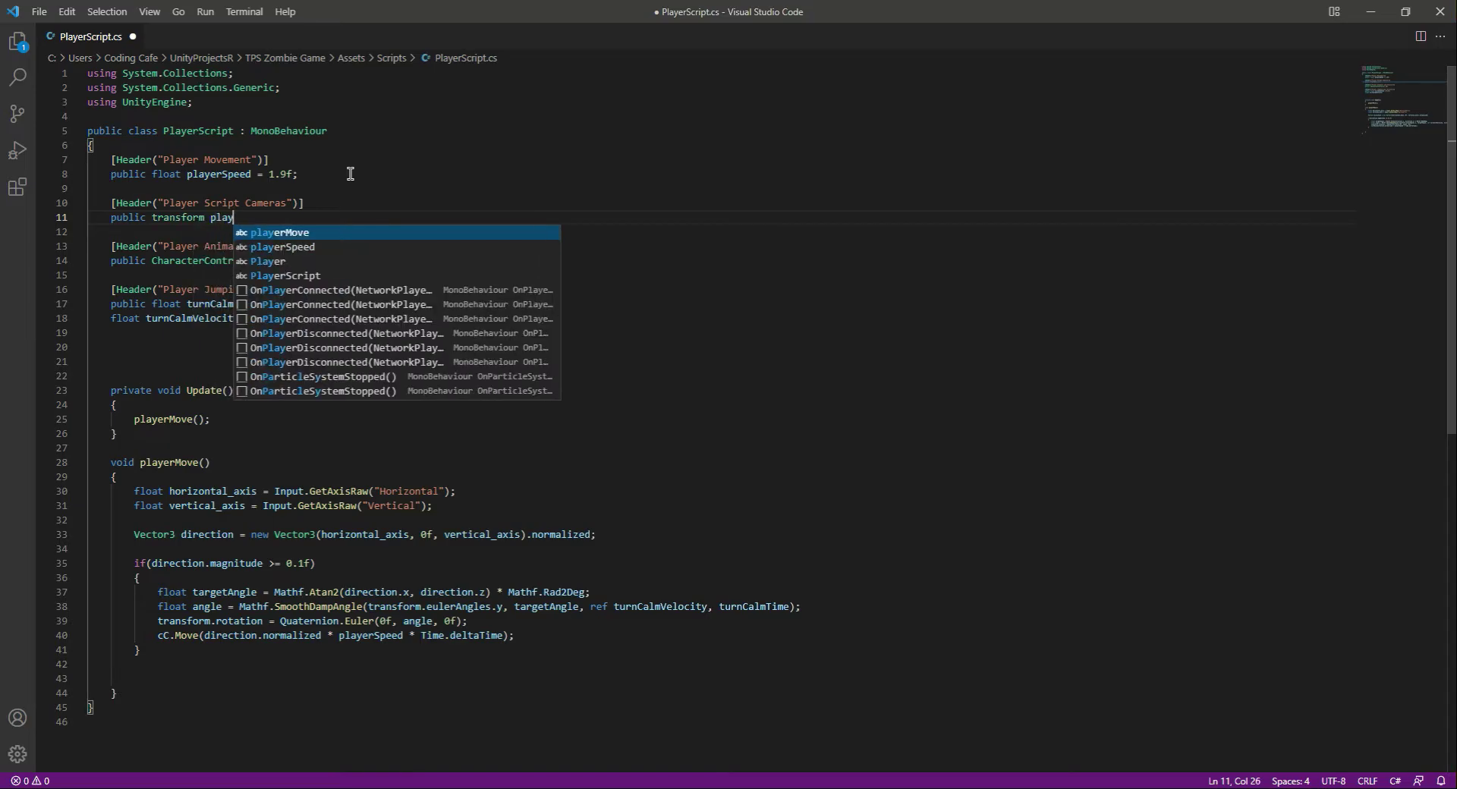
pyautogui.write('er')
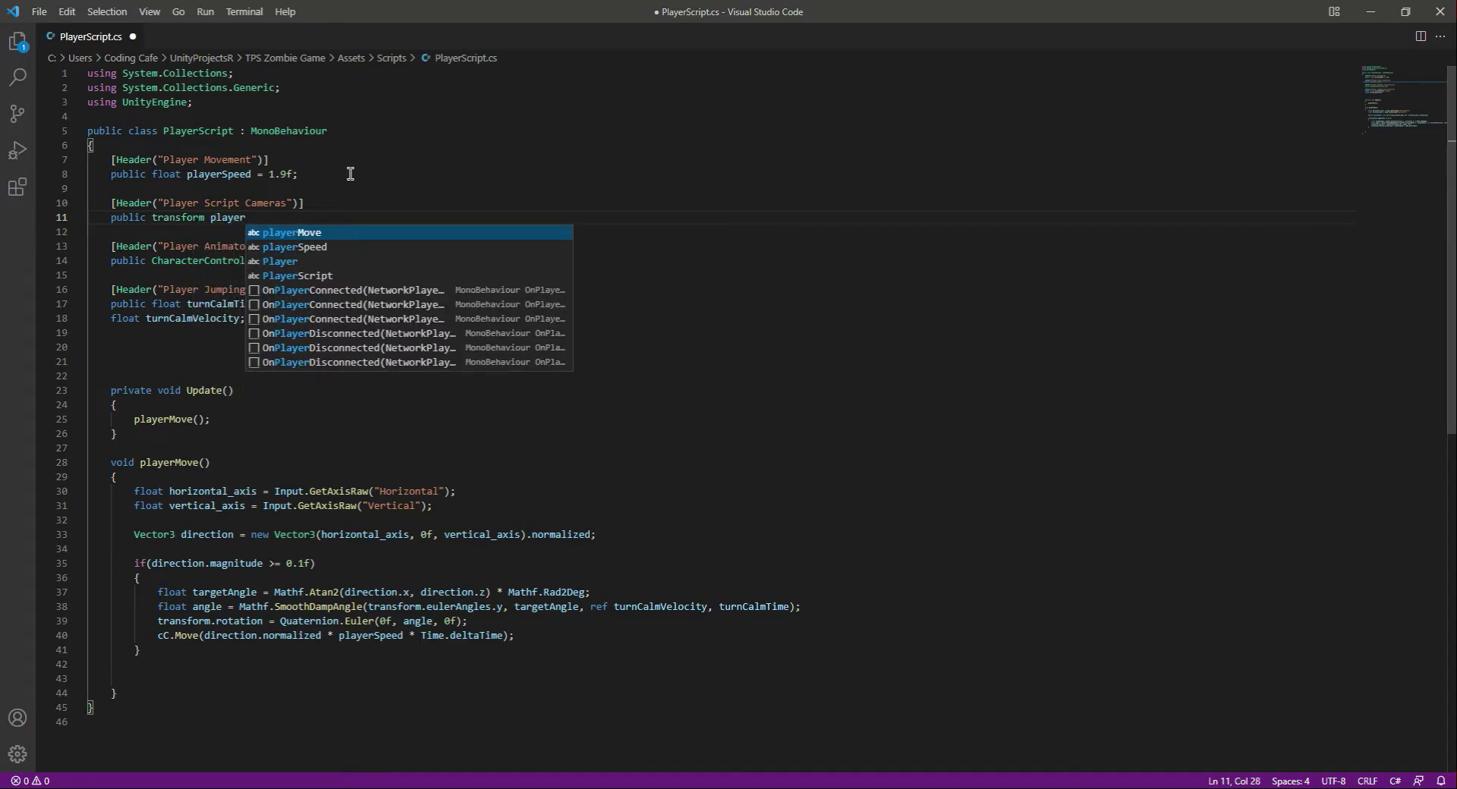
pyautogui.write('Camera;')
pyautogui.press('Left')
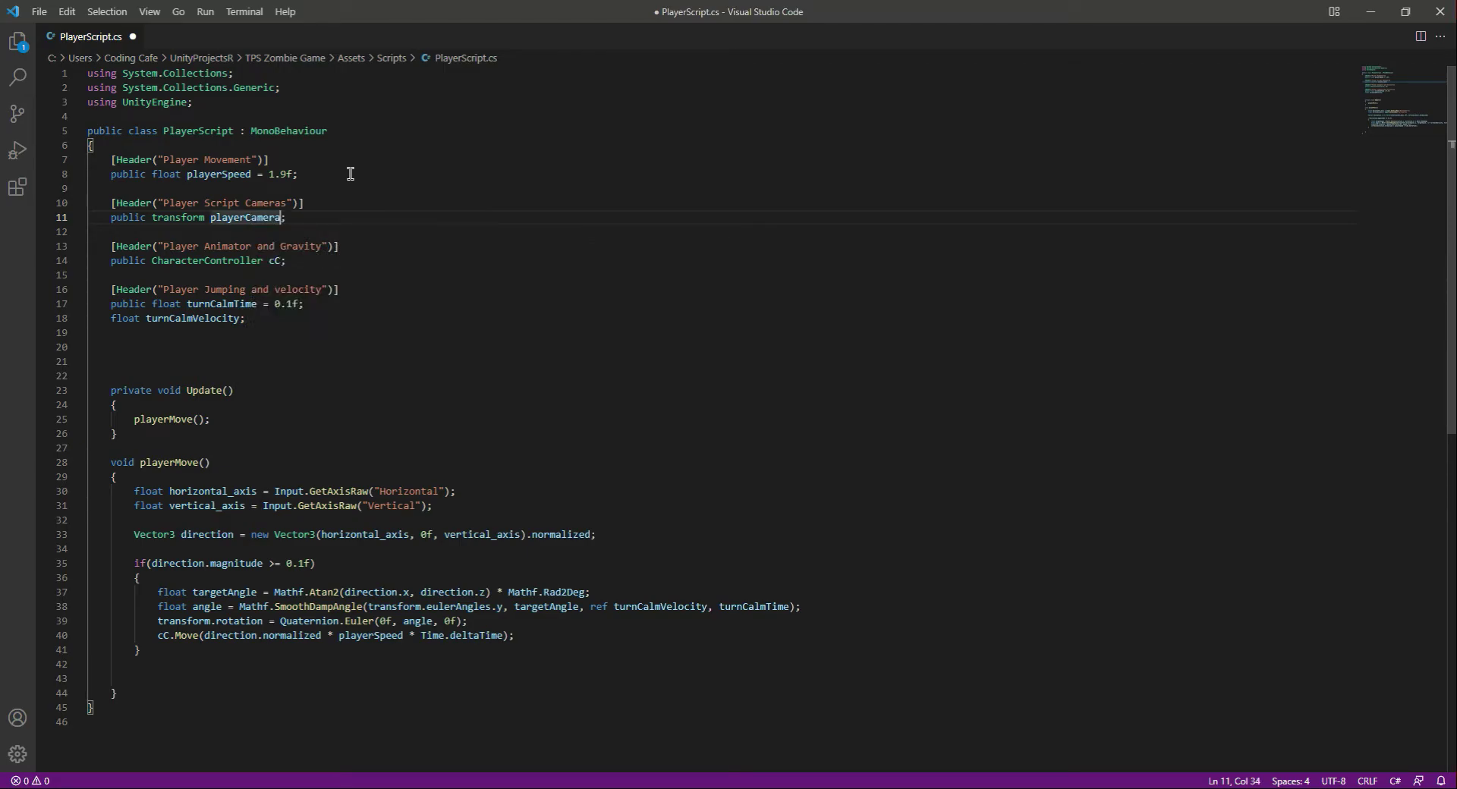
pyautogui.press('Left')
pyautogui.press('Left')
pyautogui.press('Left')
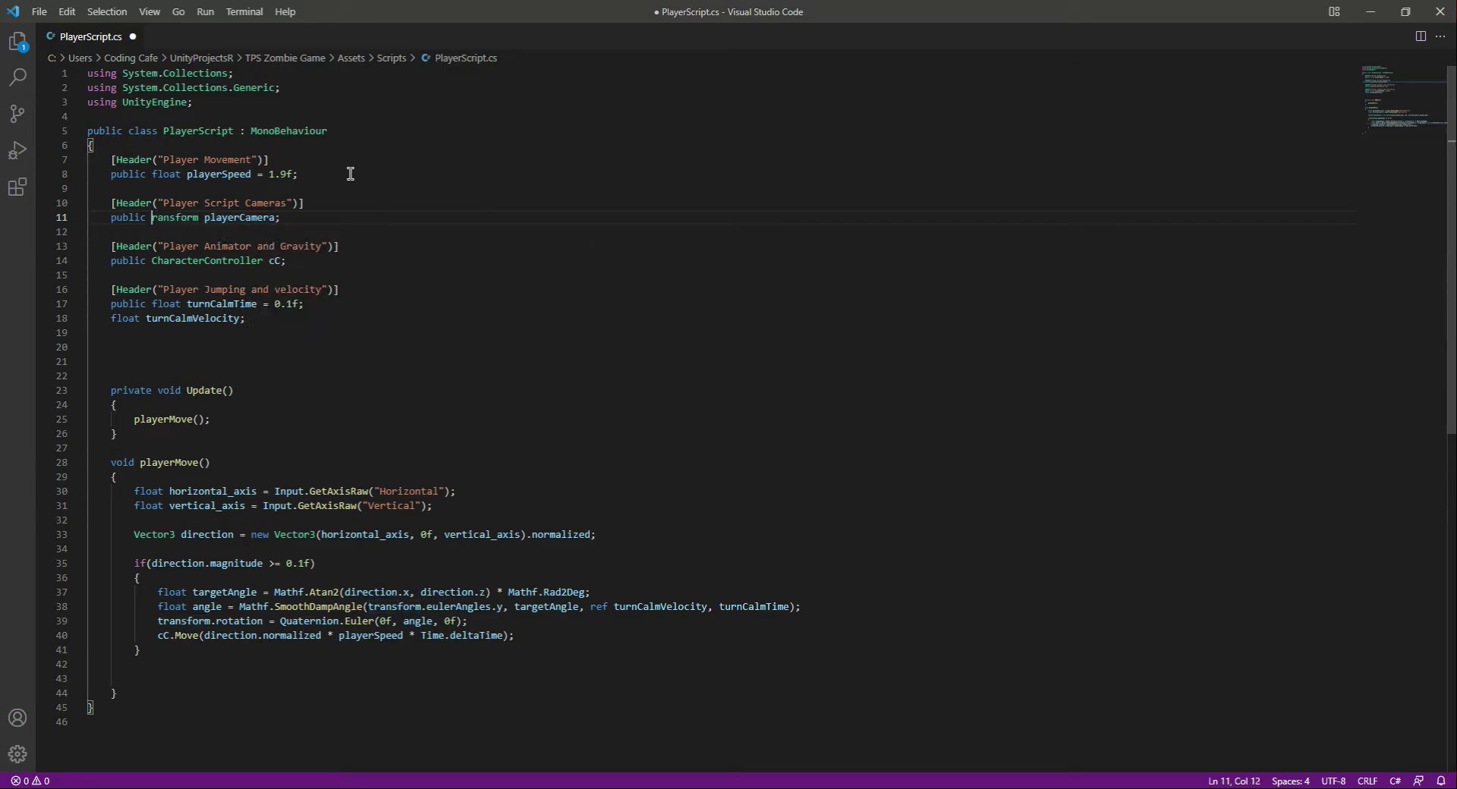
pyautogui.write('T')
pyautogui.click(306, 226)
pyautogui.hotkey('ctrl', 's')
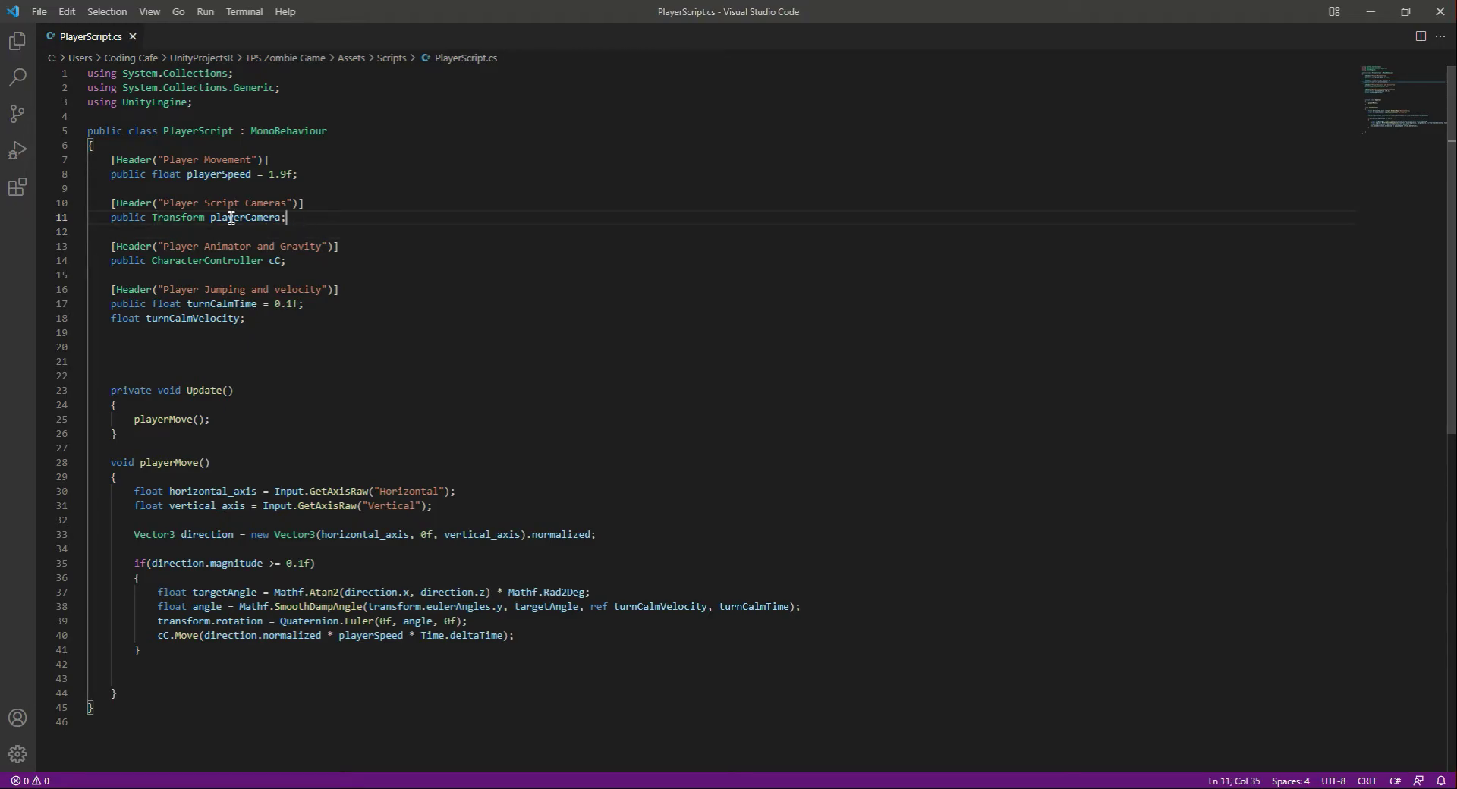
pyautogui.doubleClick(241, 218)
pyautogui.click(296, 220)
# Append + playerCamera.eulerAngles.y to the end of the targetAngle line.
pyautogui.scroll(-4, 311, 427)
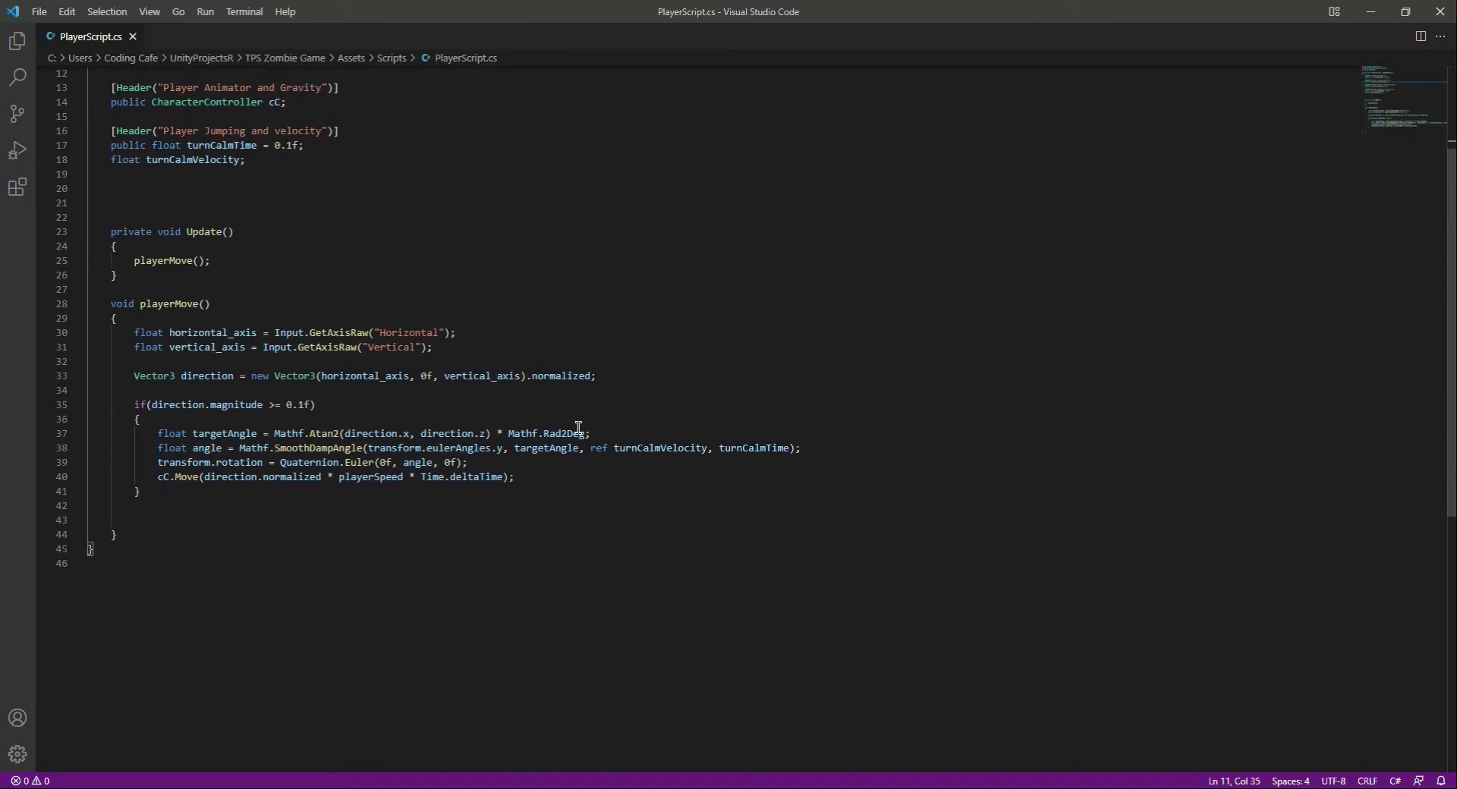
pyautogui.click(608, 431)
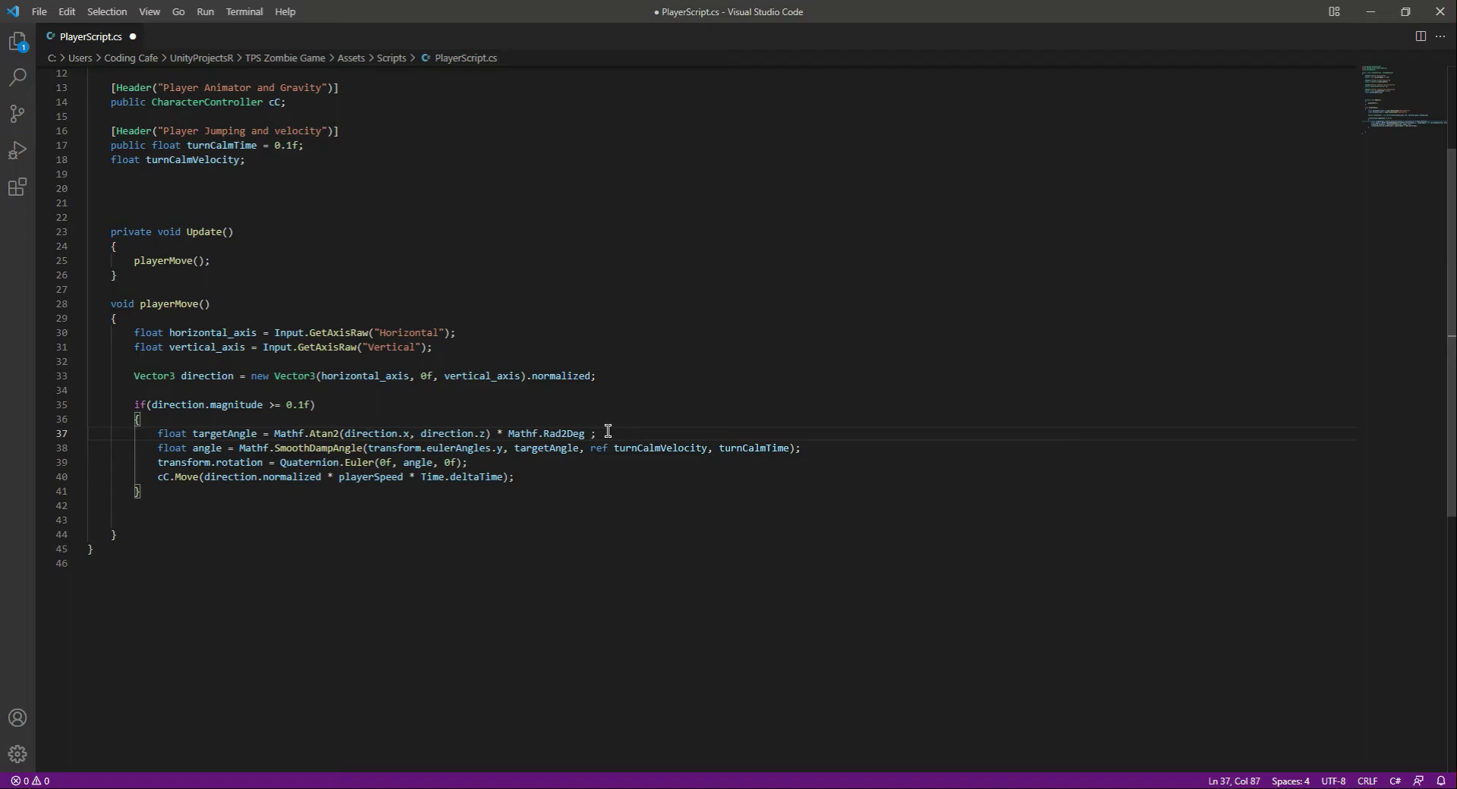
pyautogui.write('+ ')
pyautogui.write('play')
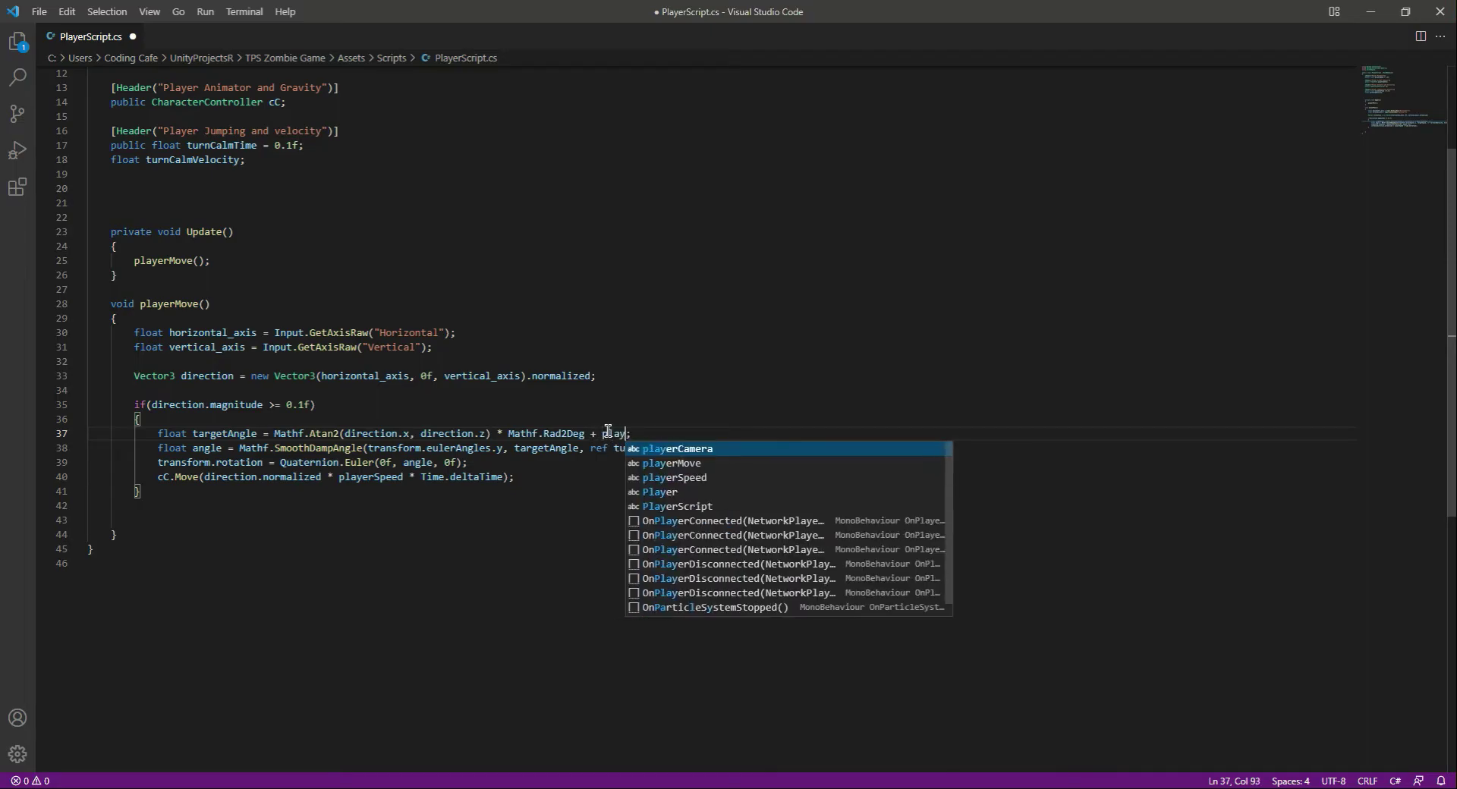
pyautogui.write('er')
pyautogui.press('Tab')
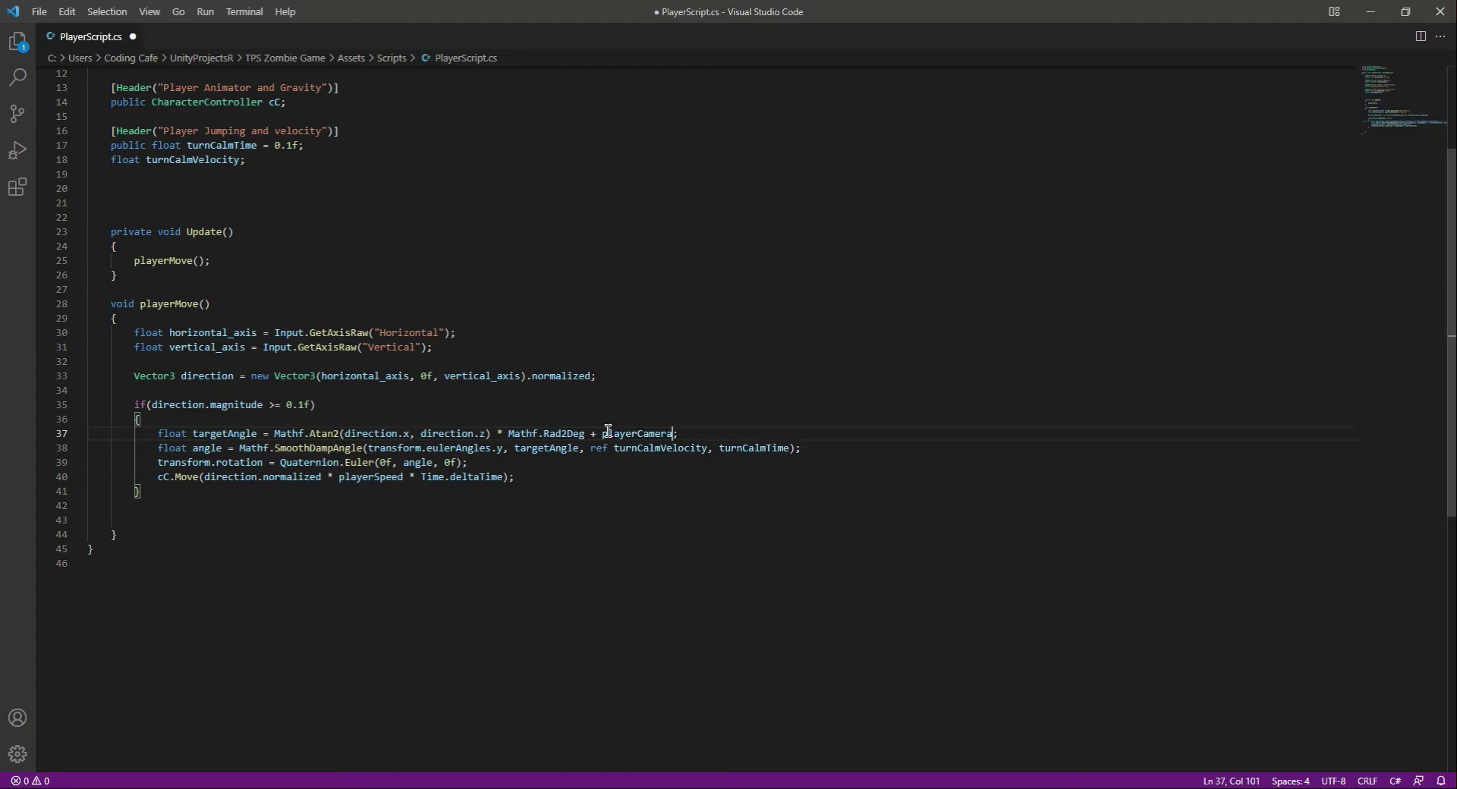
pyautogui.write('.eu')
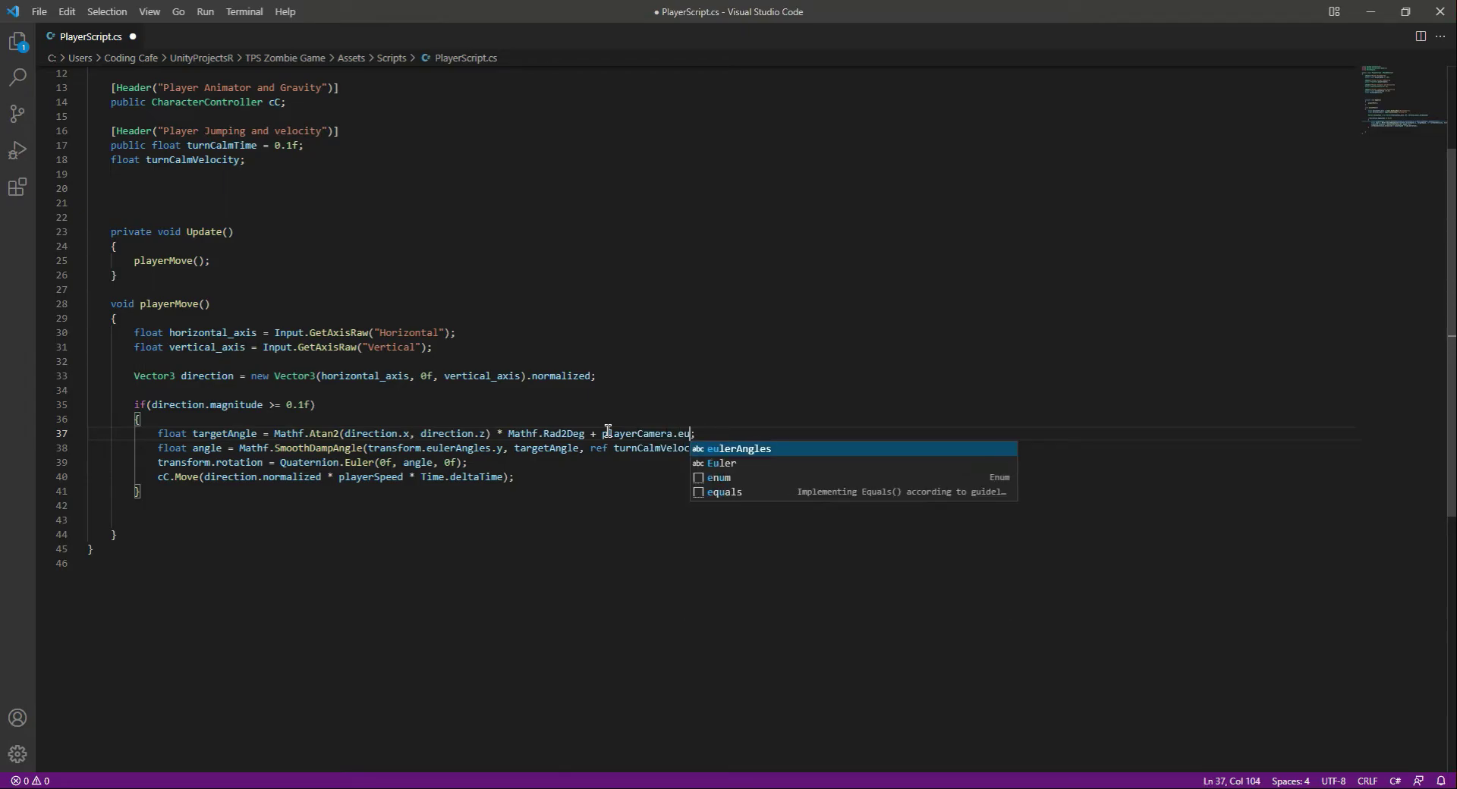
pyautogui.press('Tab')
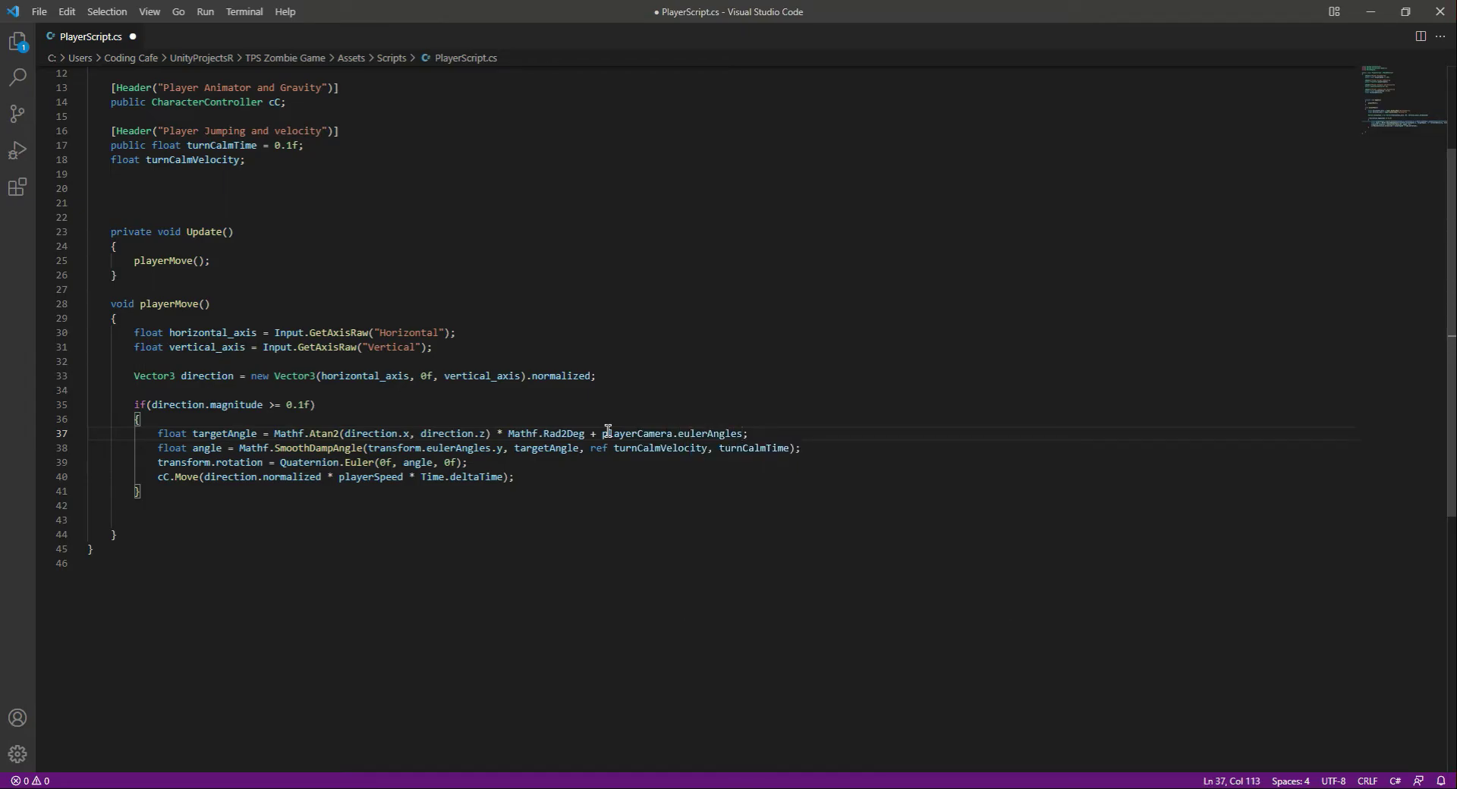
pyautogui.write('.y')
pyautogui.click(760, 434)
# Start a new Vector3 moveDirection declaration above cC.Move, fixing its capitalisation.
pyautogui.click(513, 462)
pyautogui.press('Return')
pyautogui.press('Return')
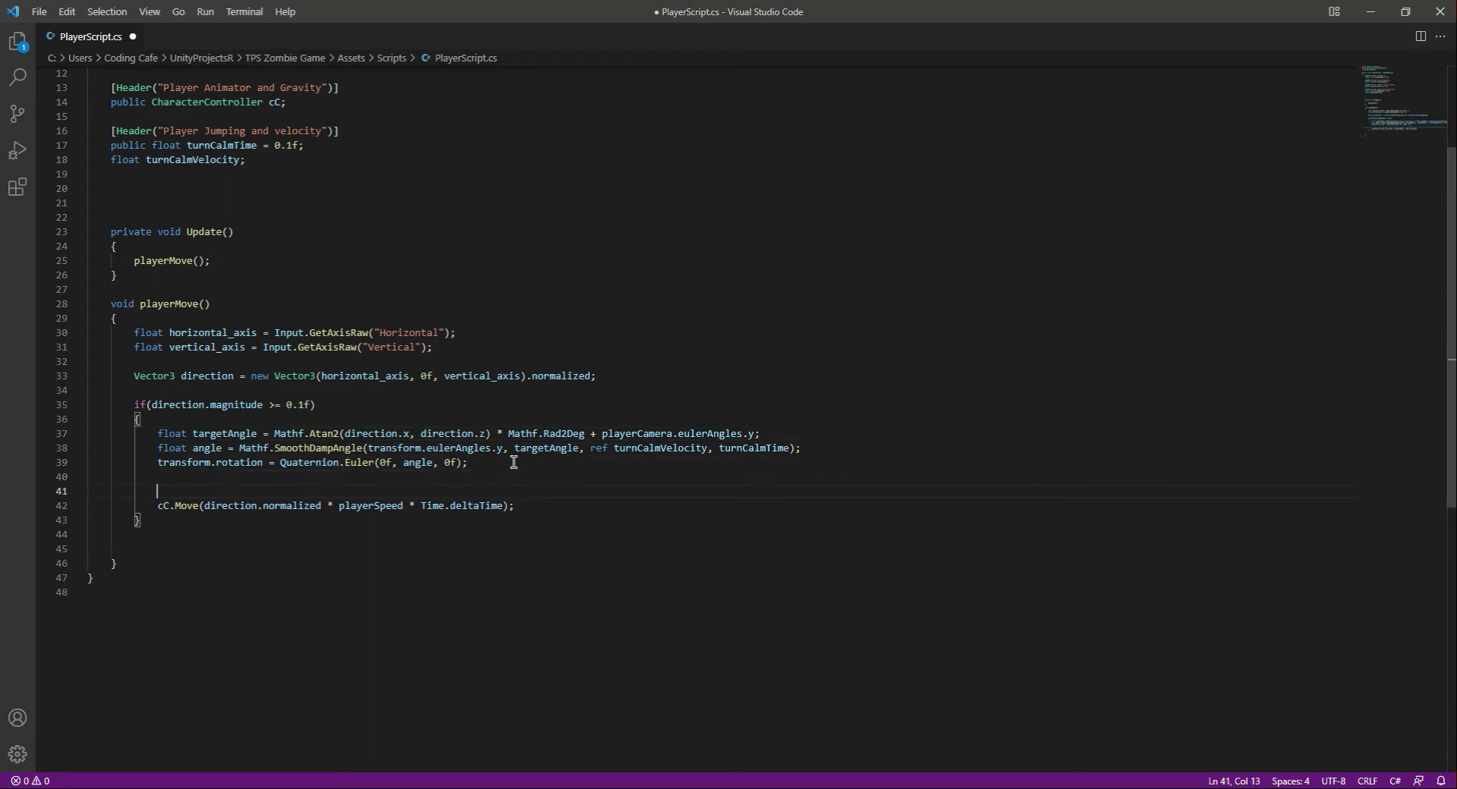
pyautogui.write('Vec')
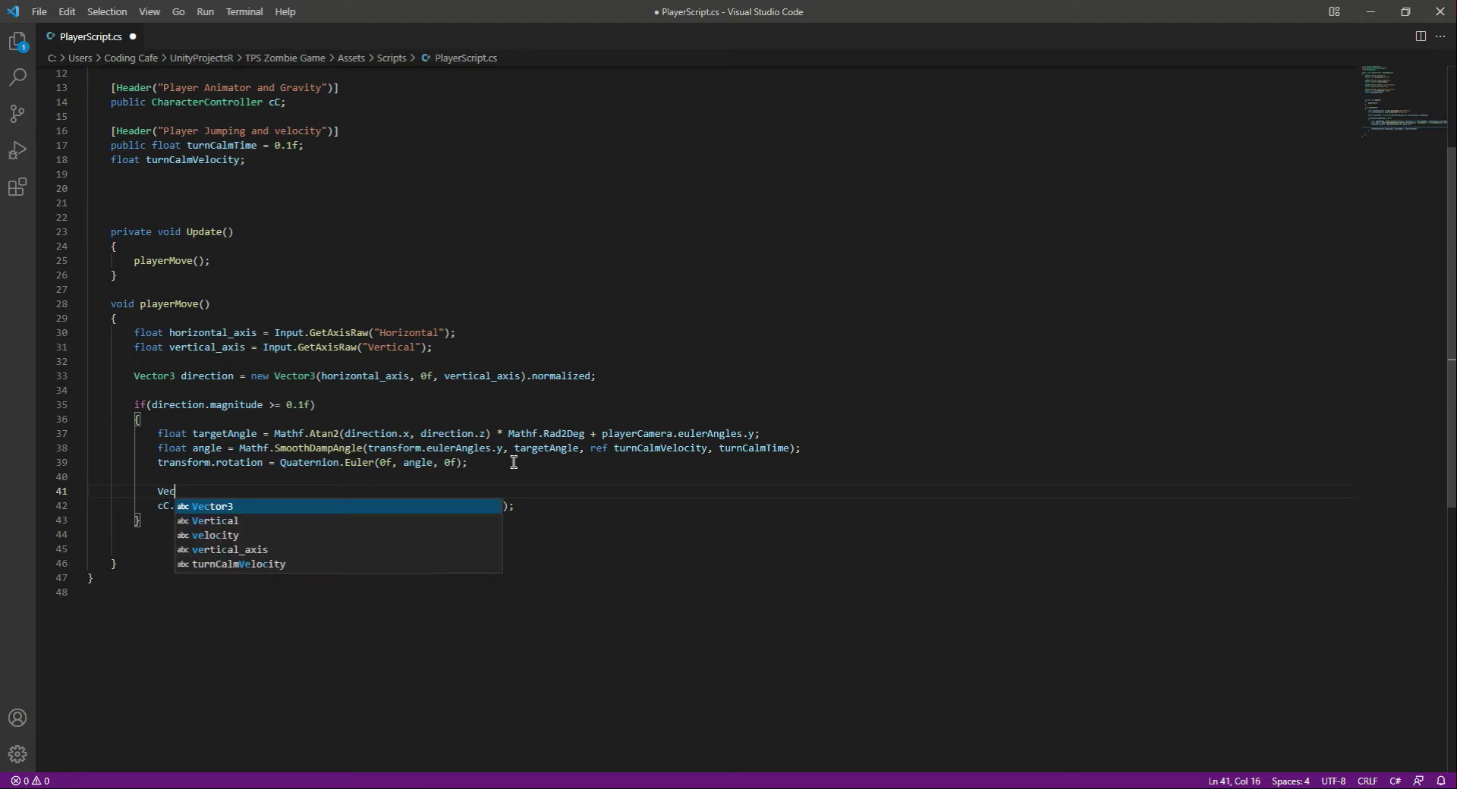
pyautogui.write('tor3')
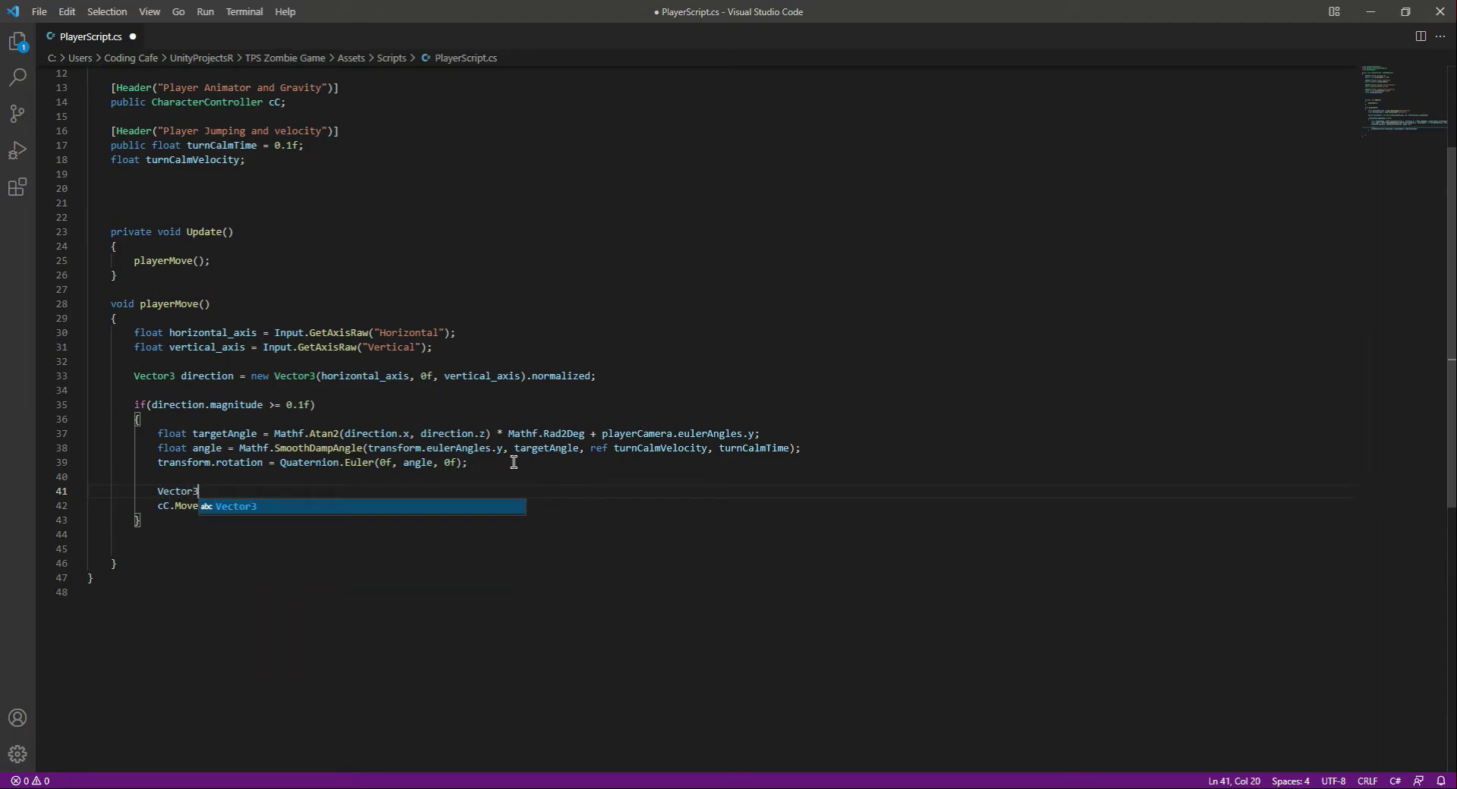
pyautogui.write(' move')
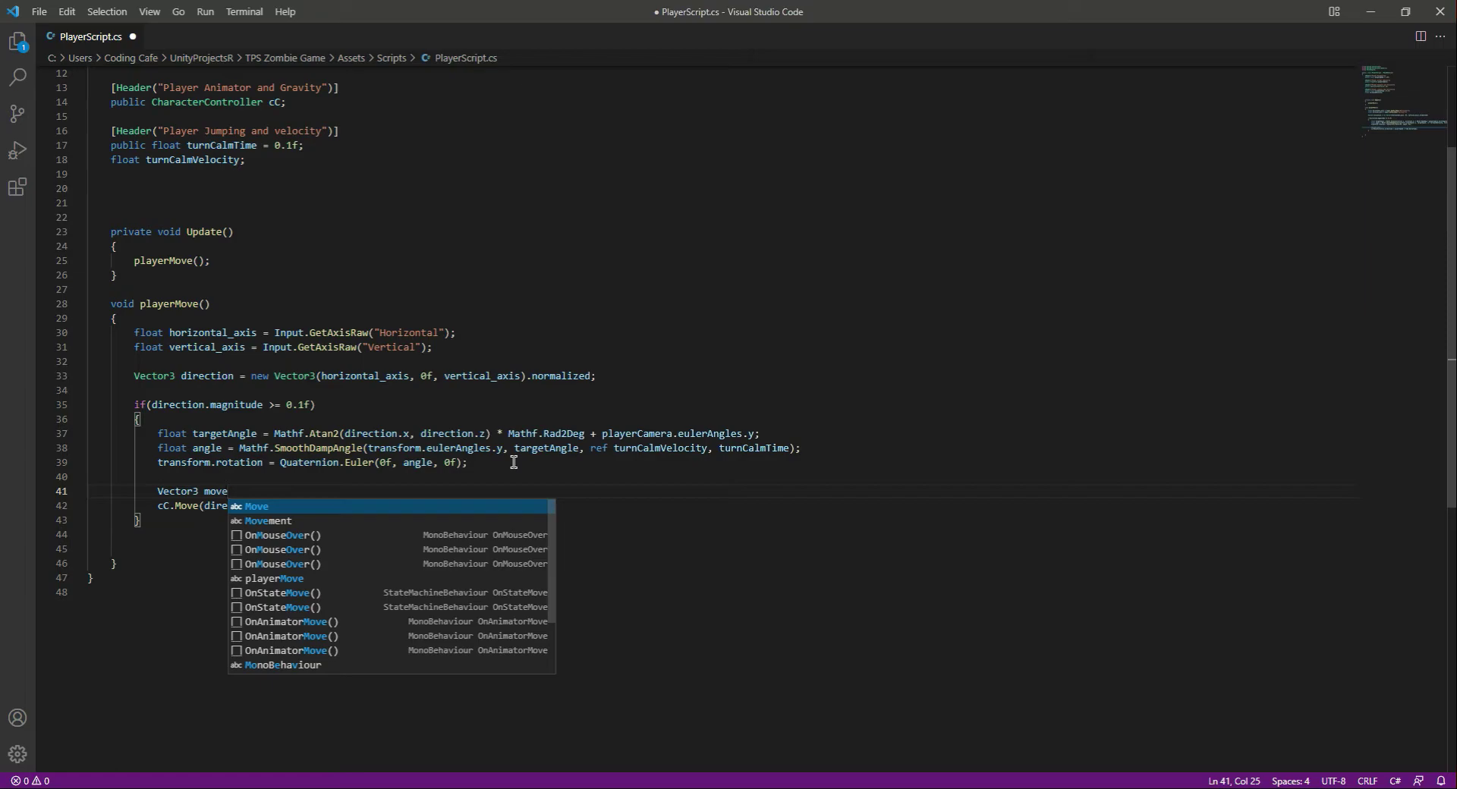
pyautogui.write('DIrec')
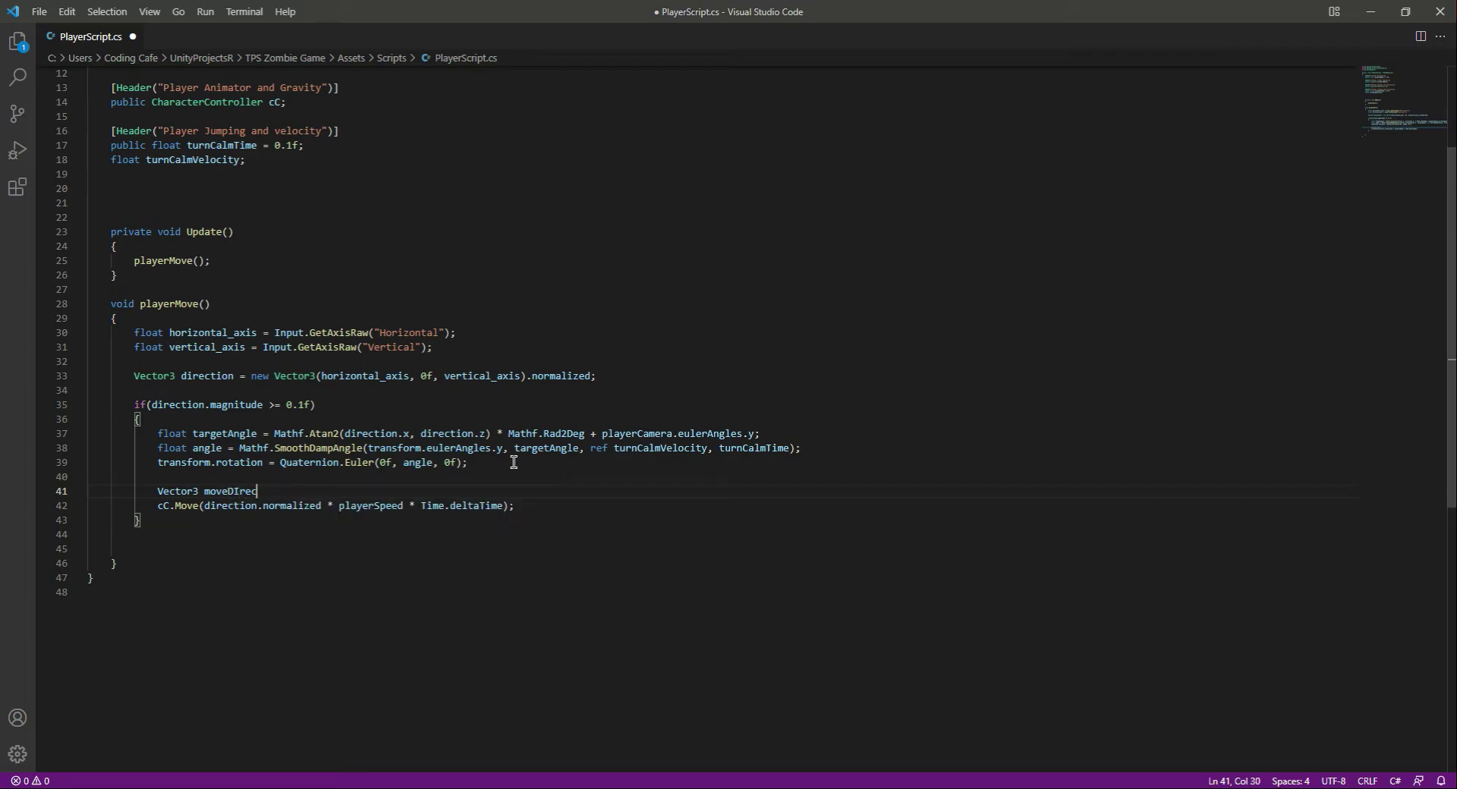
pyautogui.write('tion')
pyautogui.press('Left')
pyautogui.press('Left')
pyautogui.press('Left')
pyautogui.press('BackSpace')
pyautogui.write('i')
pyautogui.press('End')
# Assign moveDirection = Quaternion.Euler(0f, targetAngle, 0f) * Vector3.forward.
pyautogui.write('= ')
pyautogui.write('Quaternion.')
pyautogui.write('EUler')
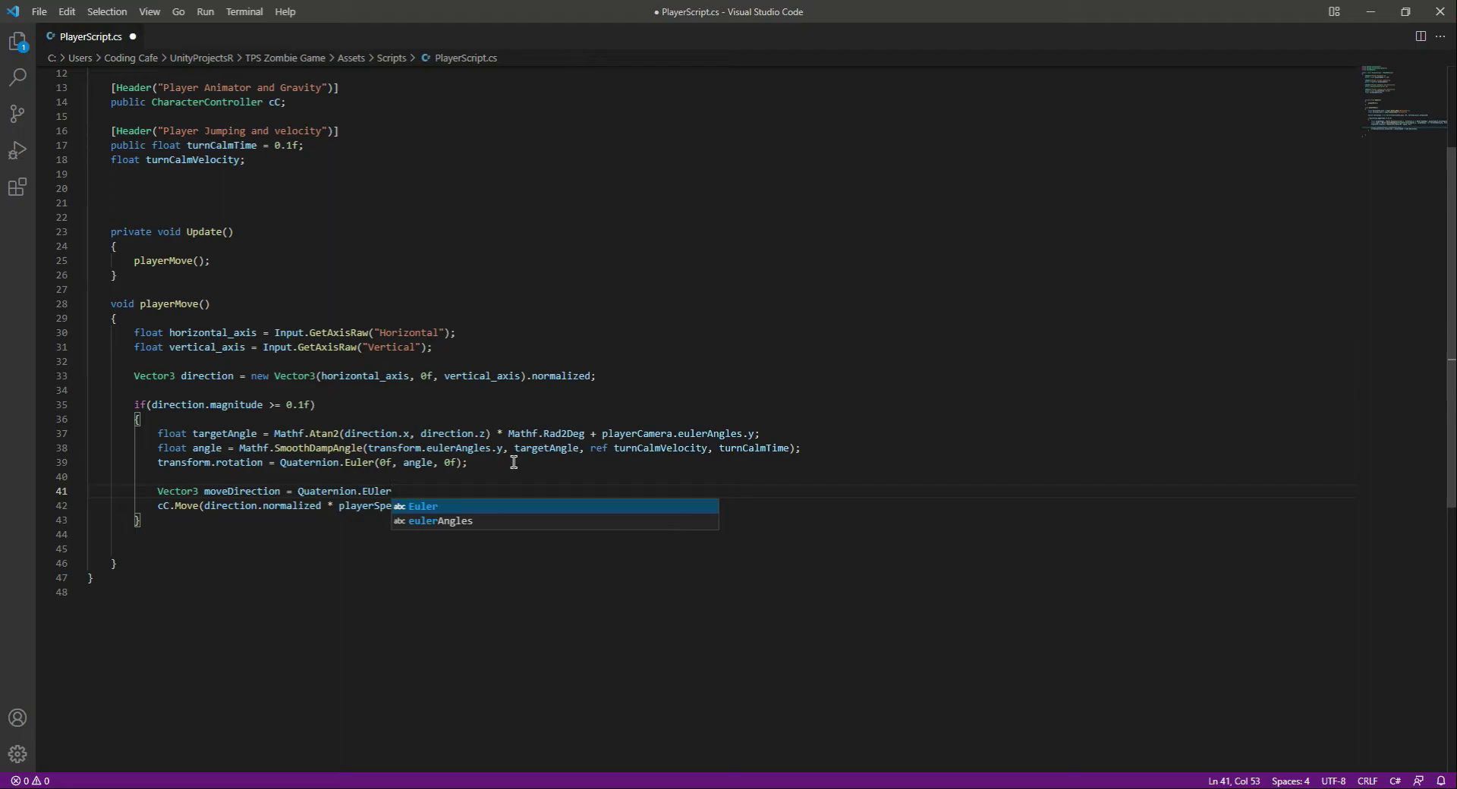
pyautogui.press('Tab')
pyautogui.write('(')
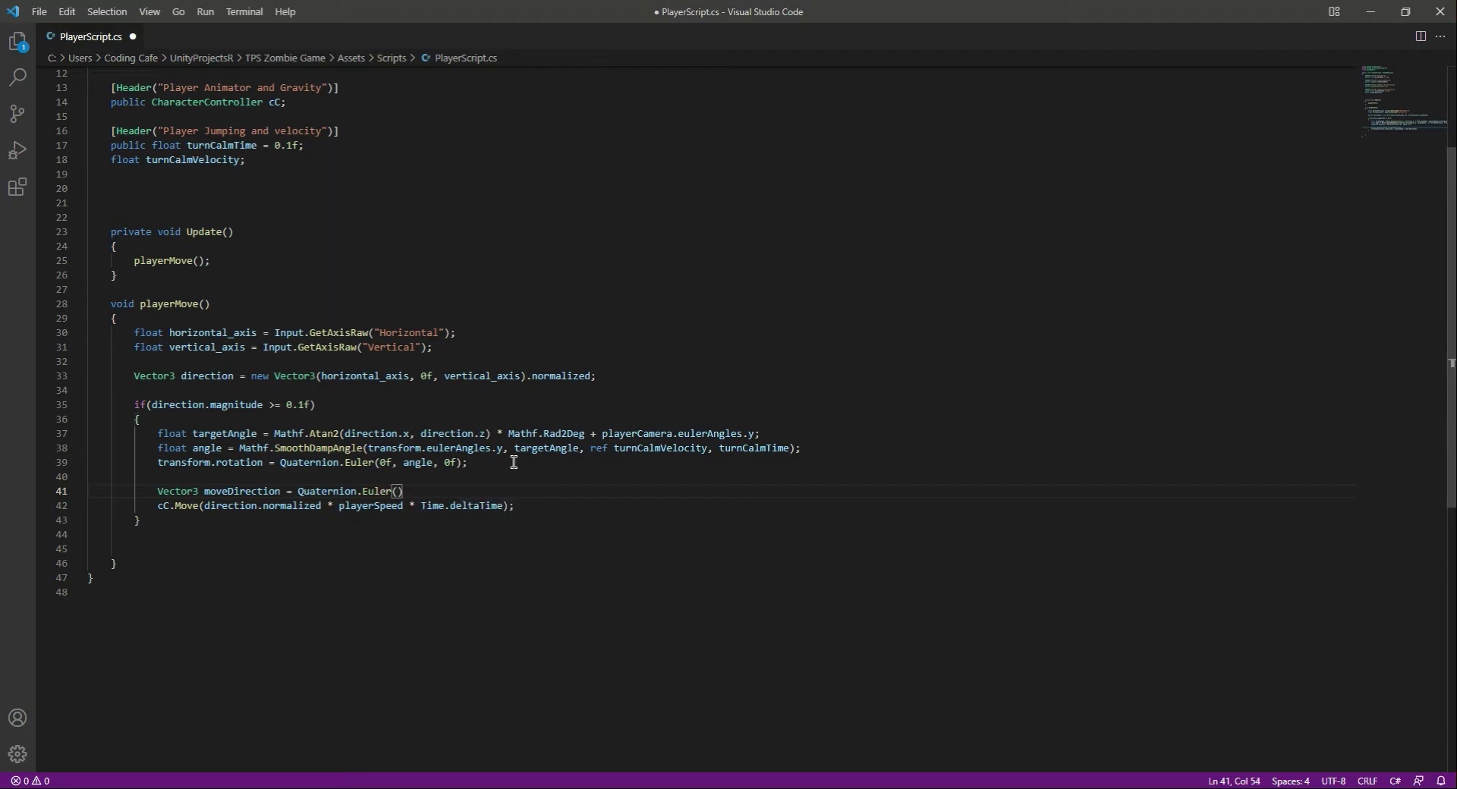
pyautogui.write('0f')
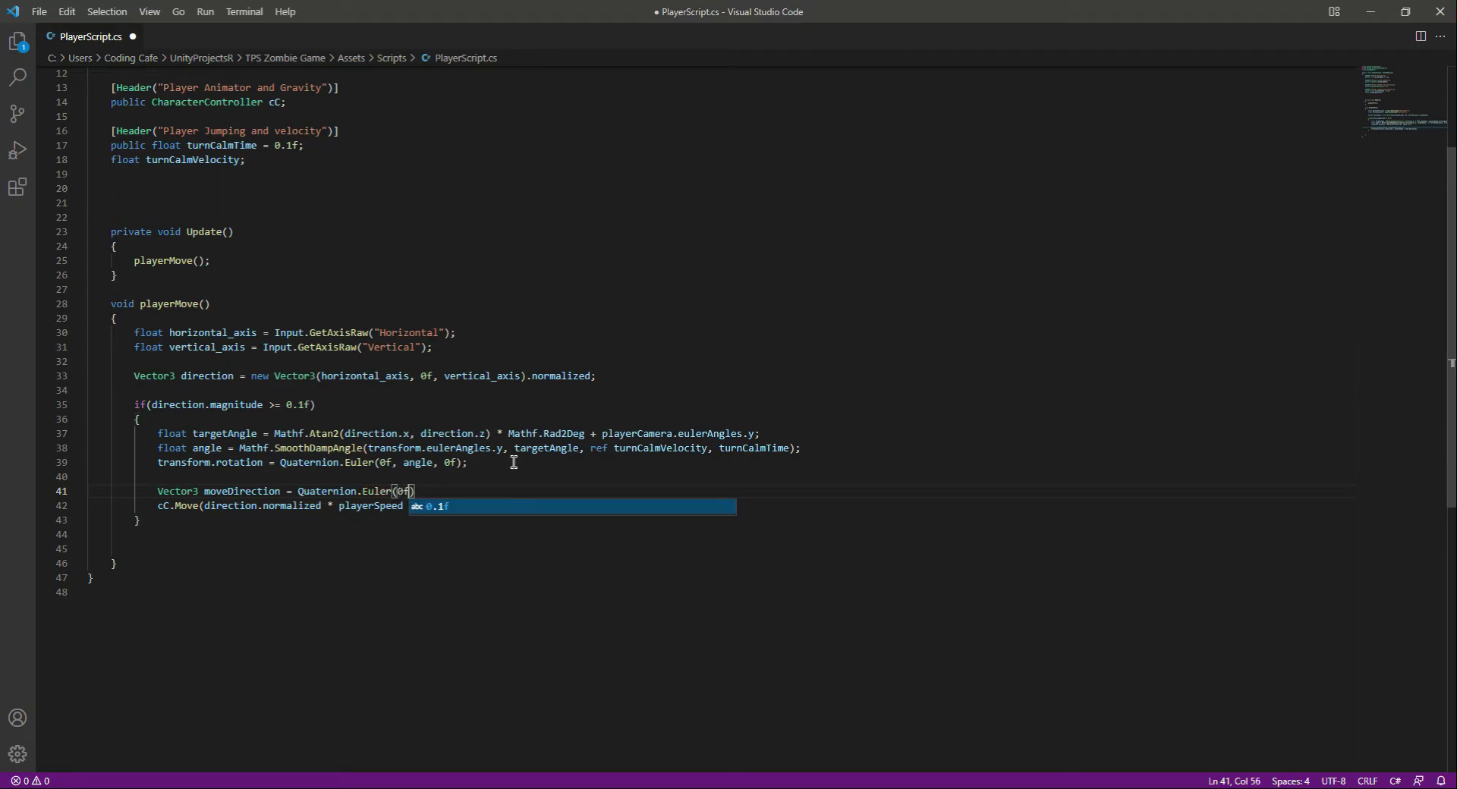
pyautogui.write(', ')
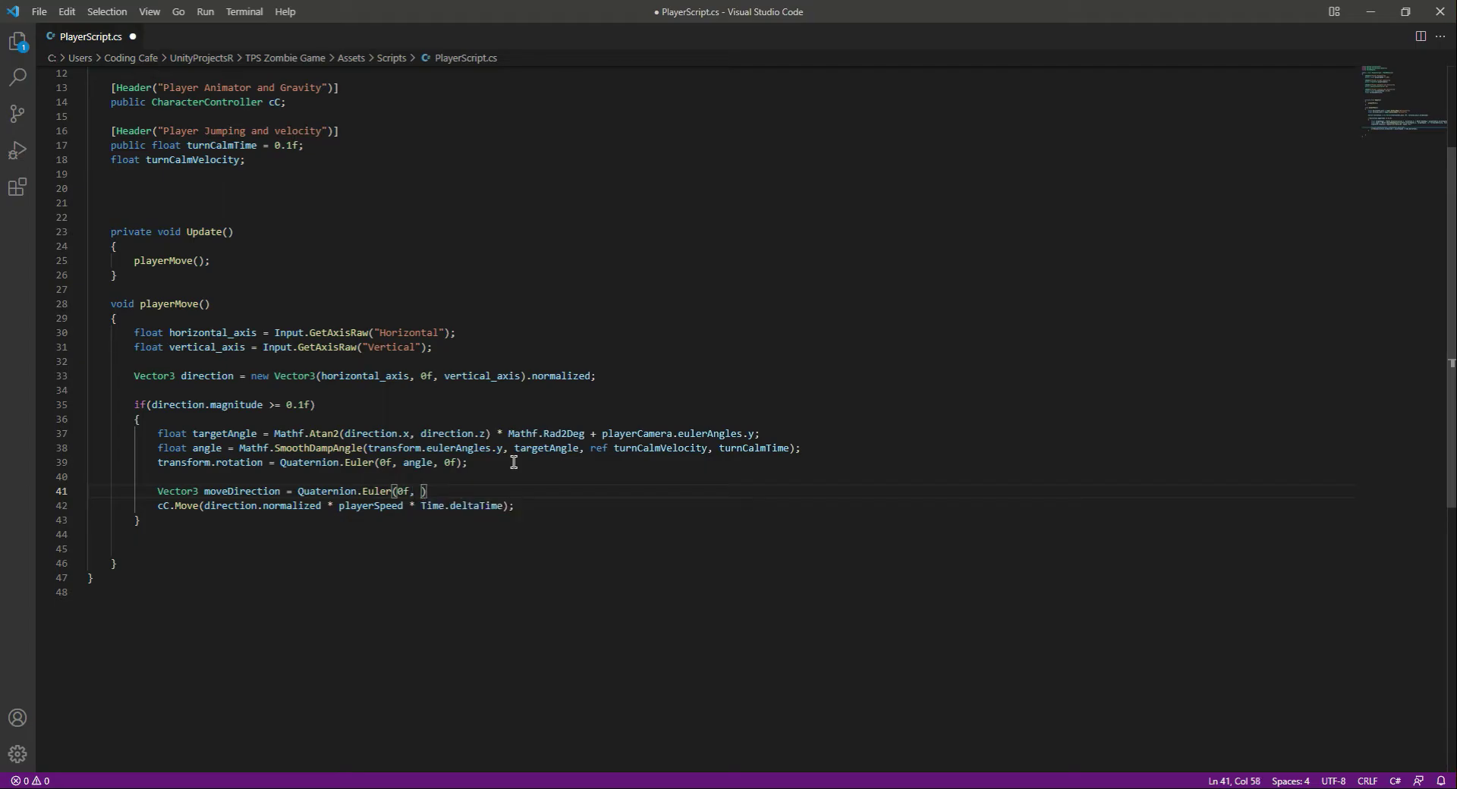
pyautogui.write('targ')
pyautogui.press('Tab')
pyautogui.write(', 0')
pyautogui.write('f)')
pyautogui.write(' * V')
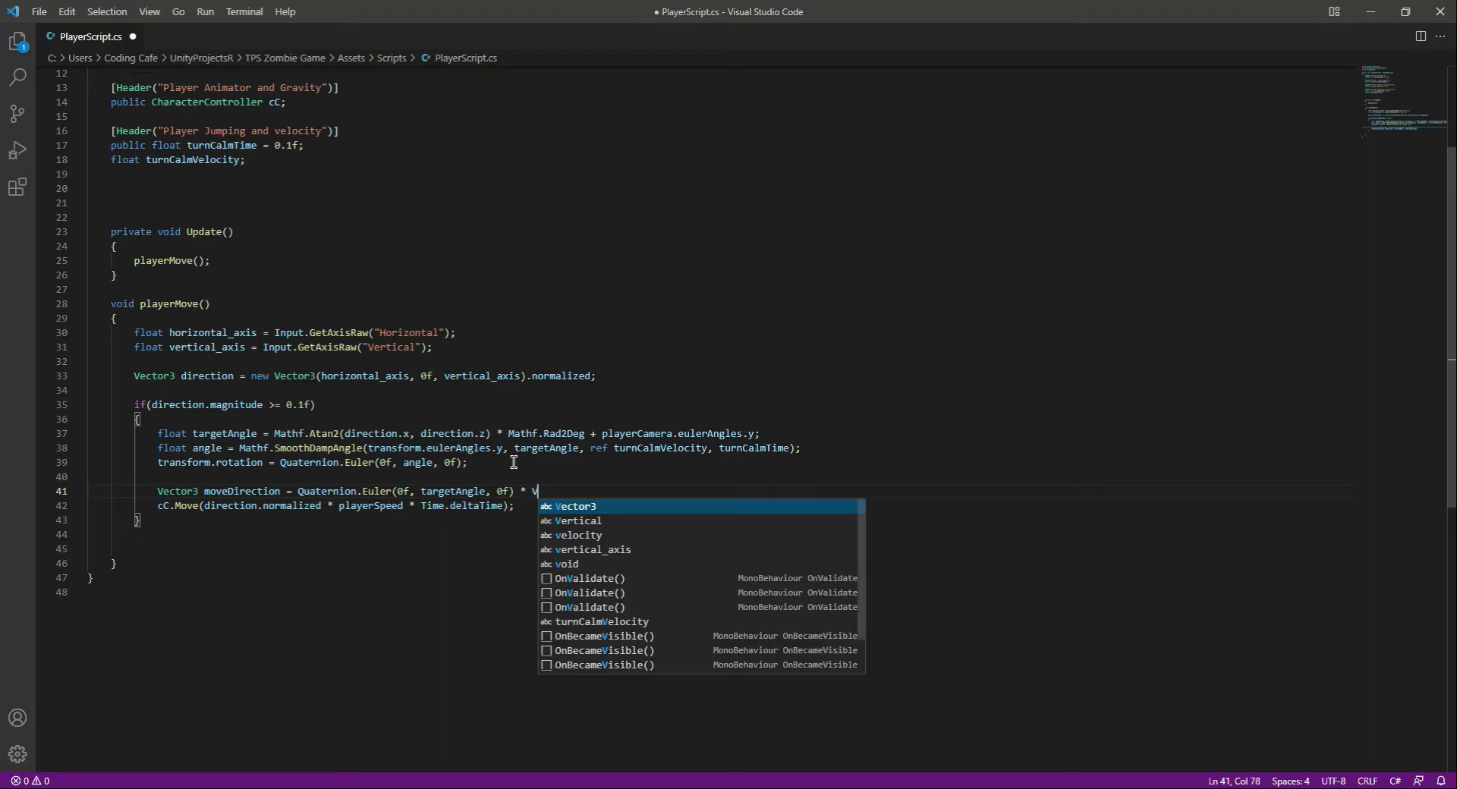
pyautogui.write('ector')
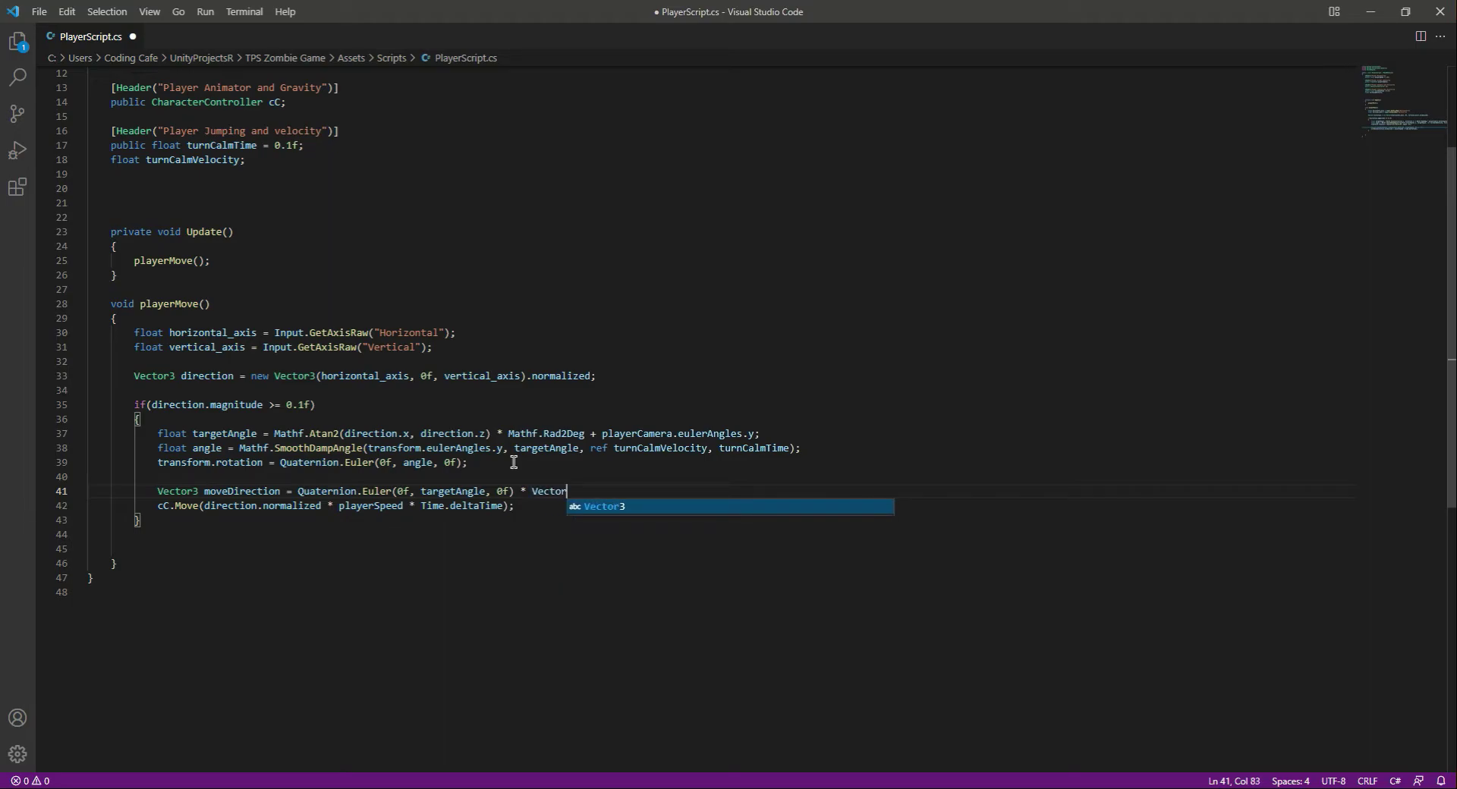
pyautogui.write('3.for')
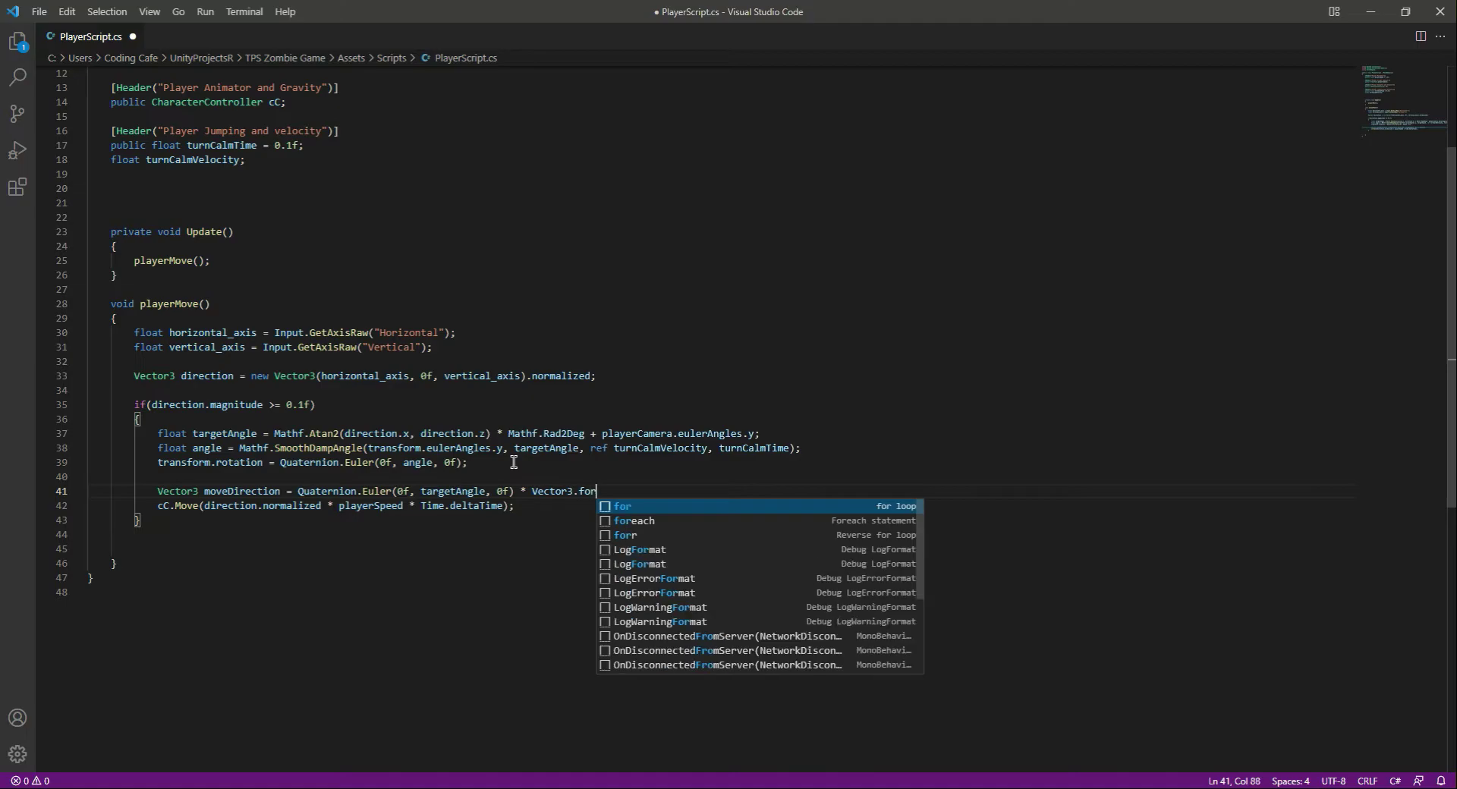
pyautogui.write('ward;')
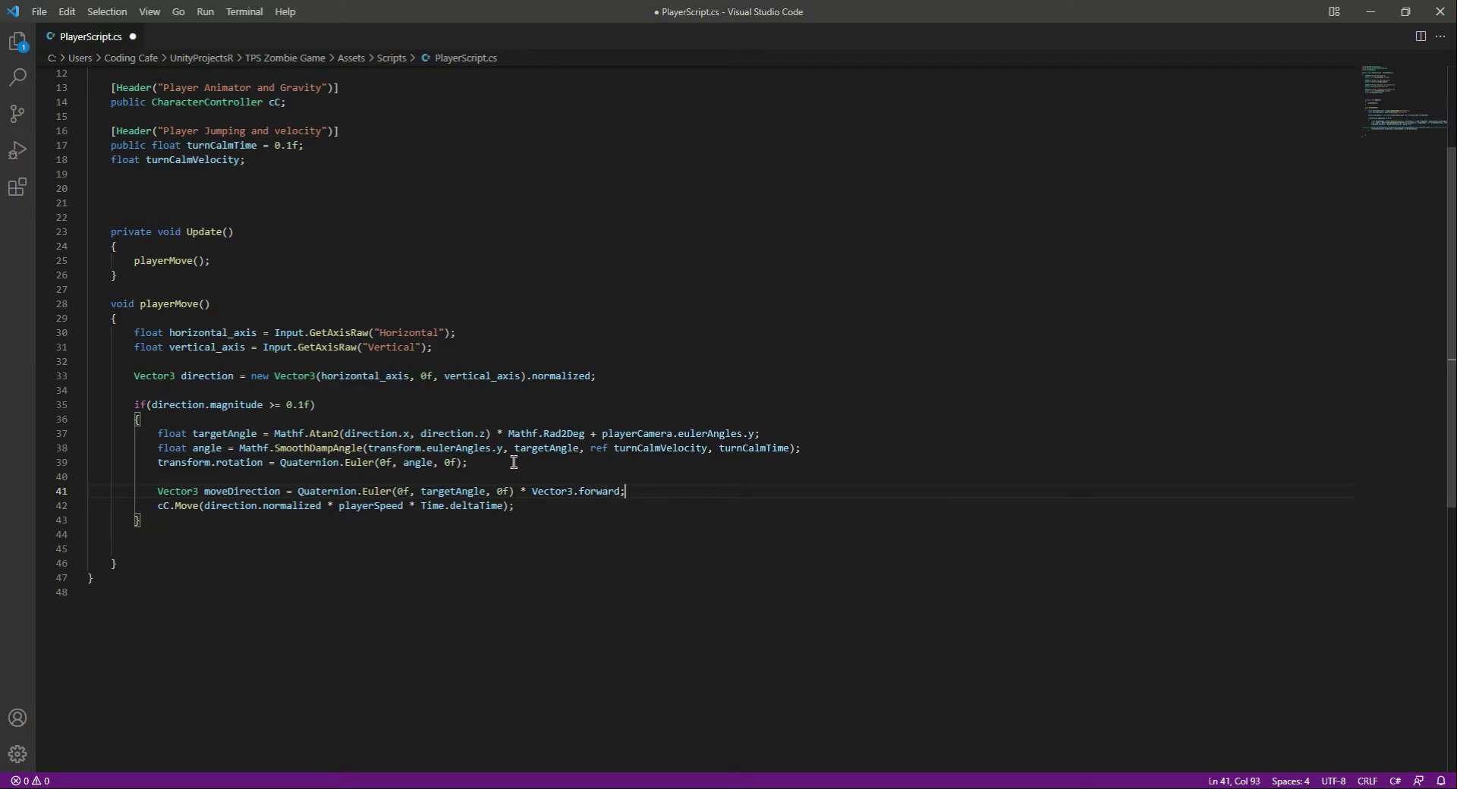
# Replace direction with moveDirection in the cC.Move call and save PlayerScript.cs.
pyautogui.doubleClick(230, 490)
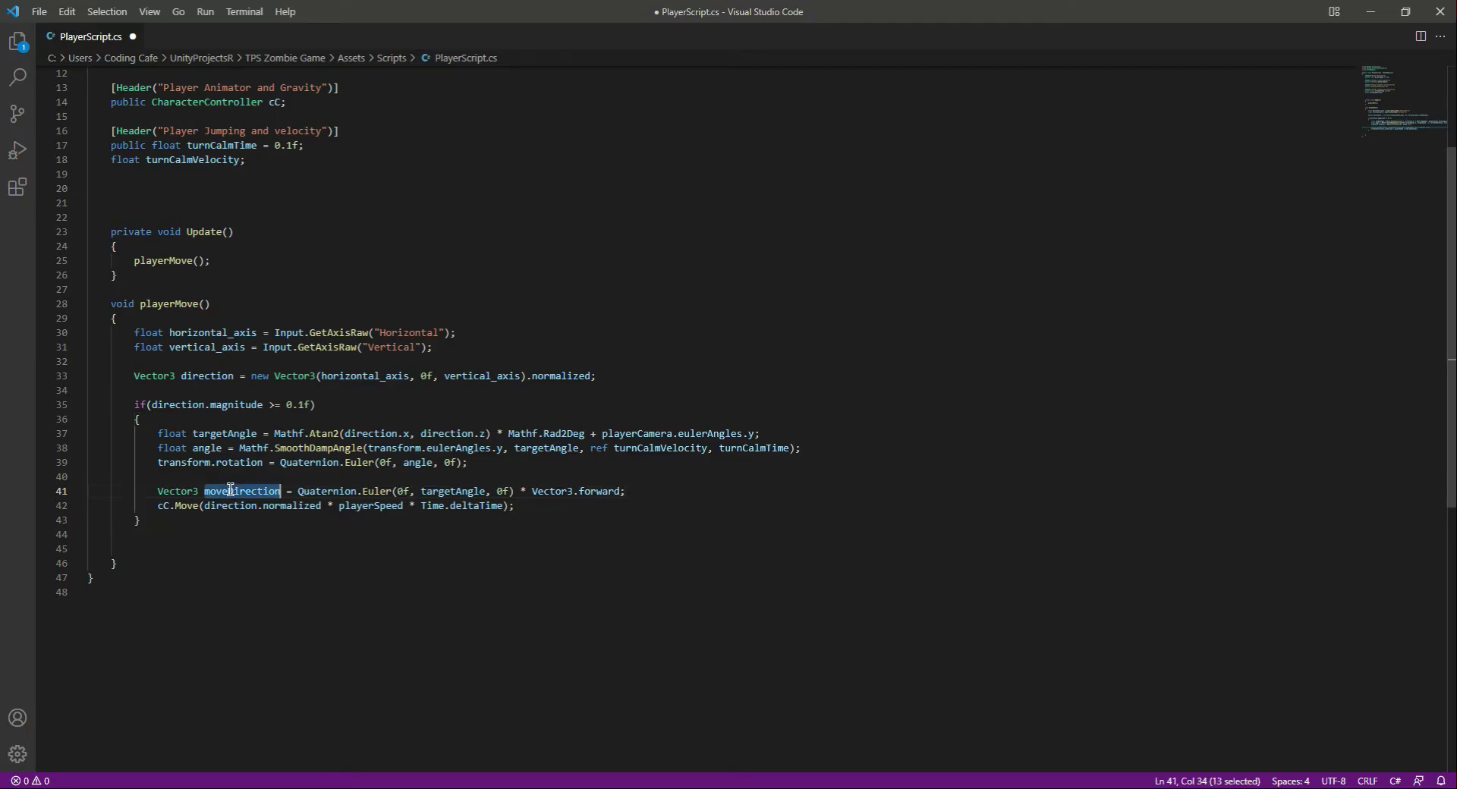
pyautogui.hotkey('ctrl', 'c')
pyautogui.doubleClick(230, 506)
pyautogui.hotkey('ctrl', 'v')
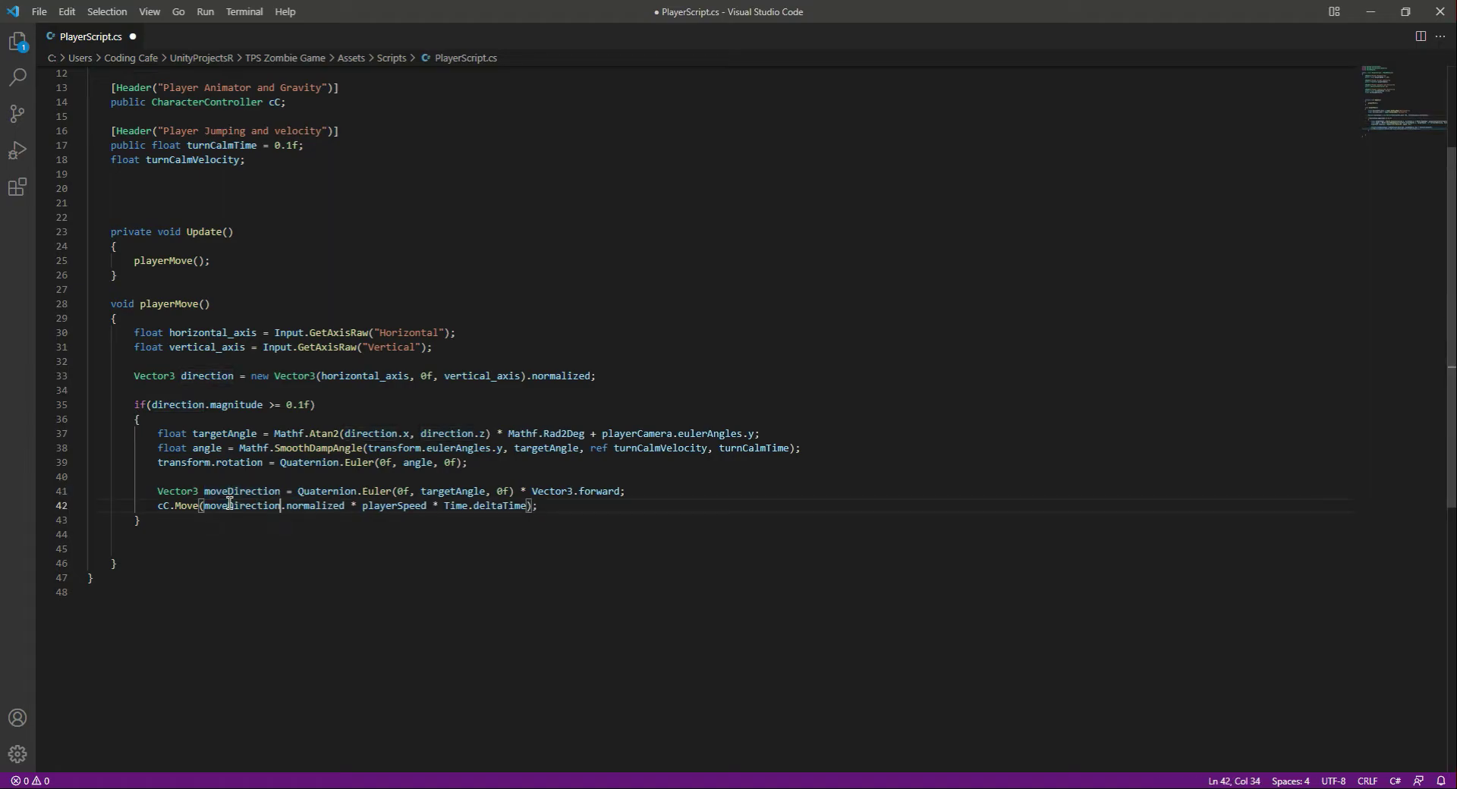
pyautogui.click(567, 506)
pyautogui.hotkey('ctrl', 's')
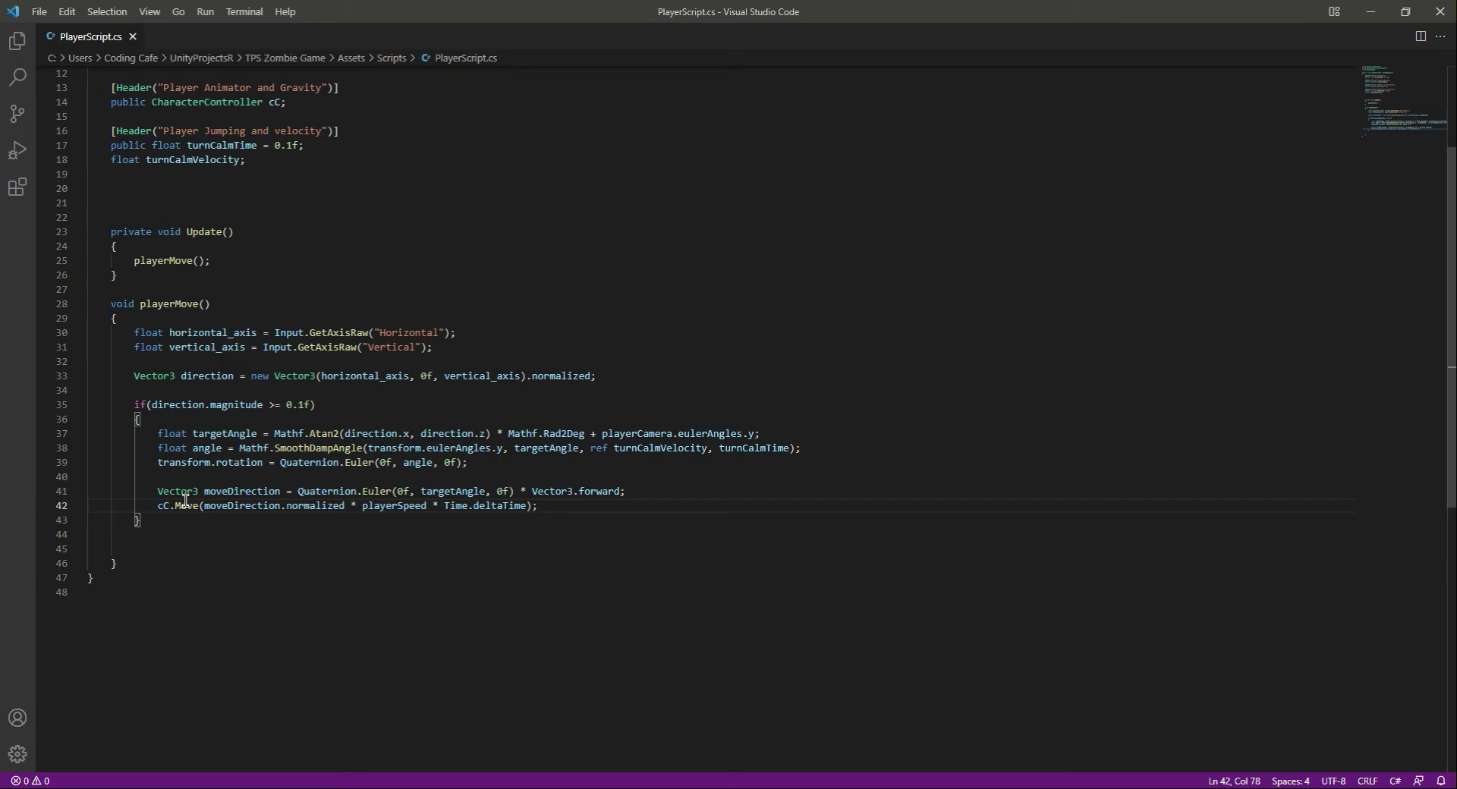
pyautogui.click(158, 505)
pyautogui.moveTo(158, 505); pyautogui.dragTo(585, 503)
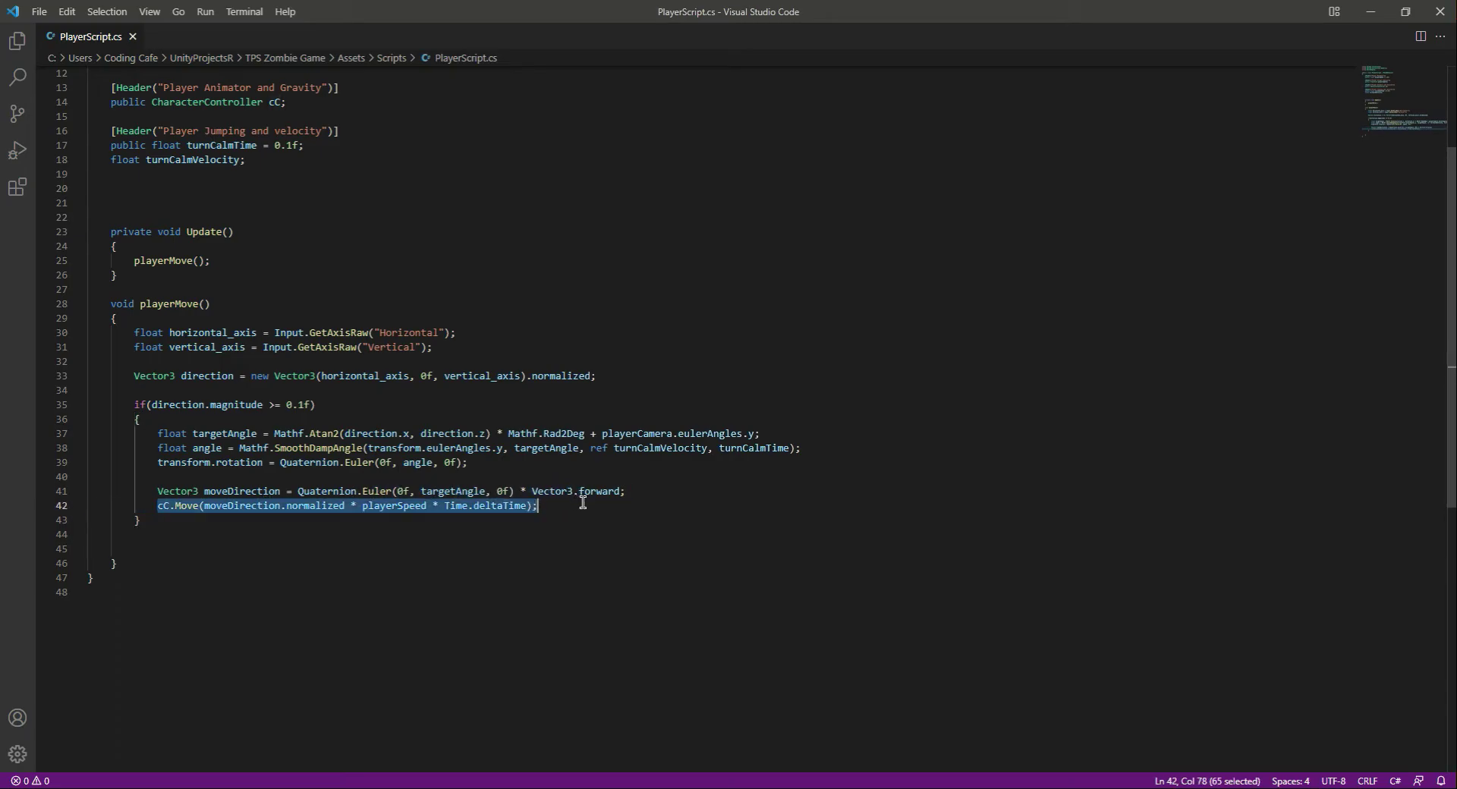
pyautogui.click(584, 502)
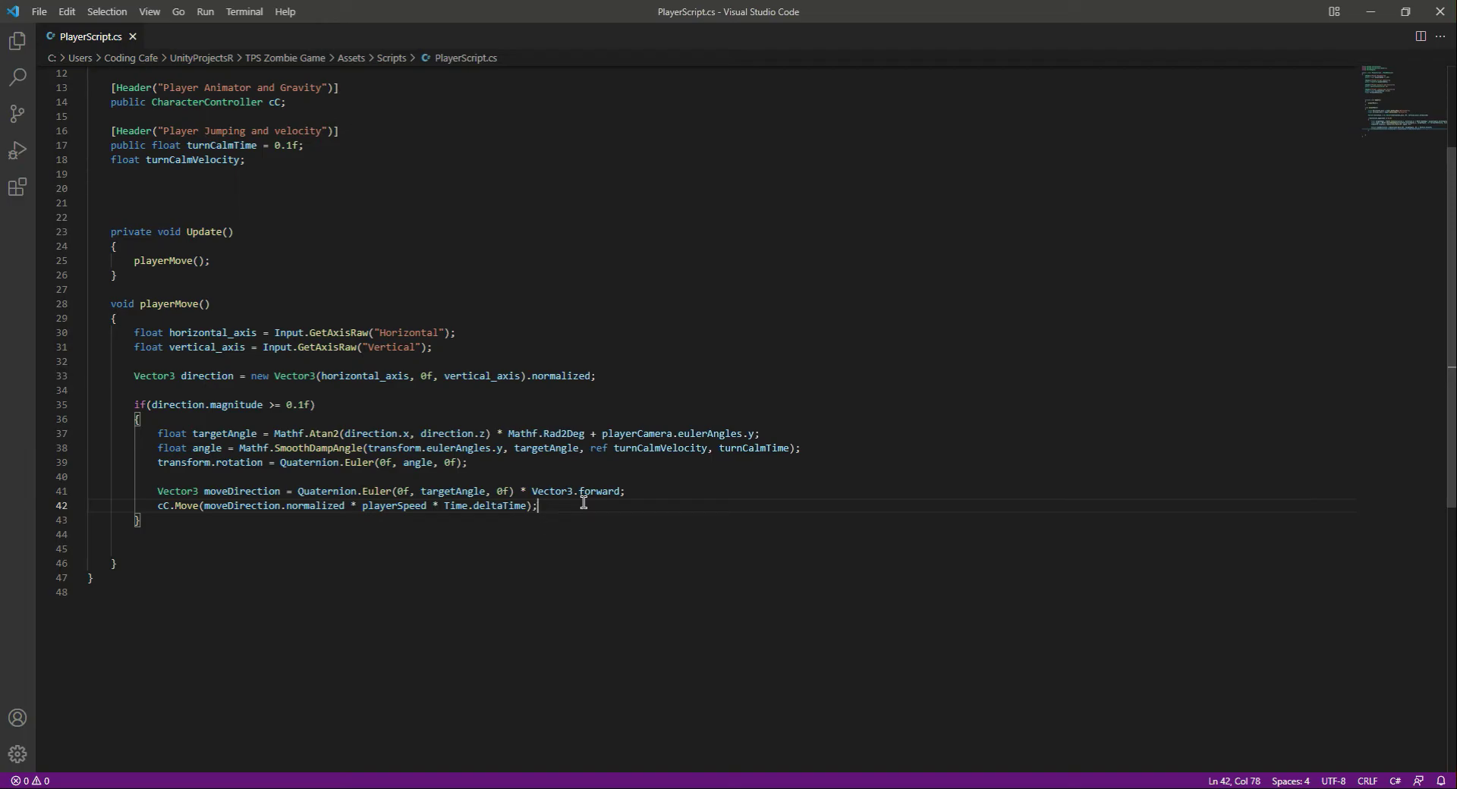
# Assign Main Camera to the Player object's Player Camera slot and save the scene.
pyautogui.click(674, 488)
pyautogui.hotkey('alt', 'Tab')
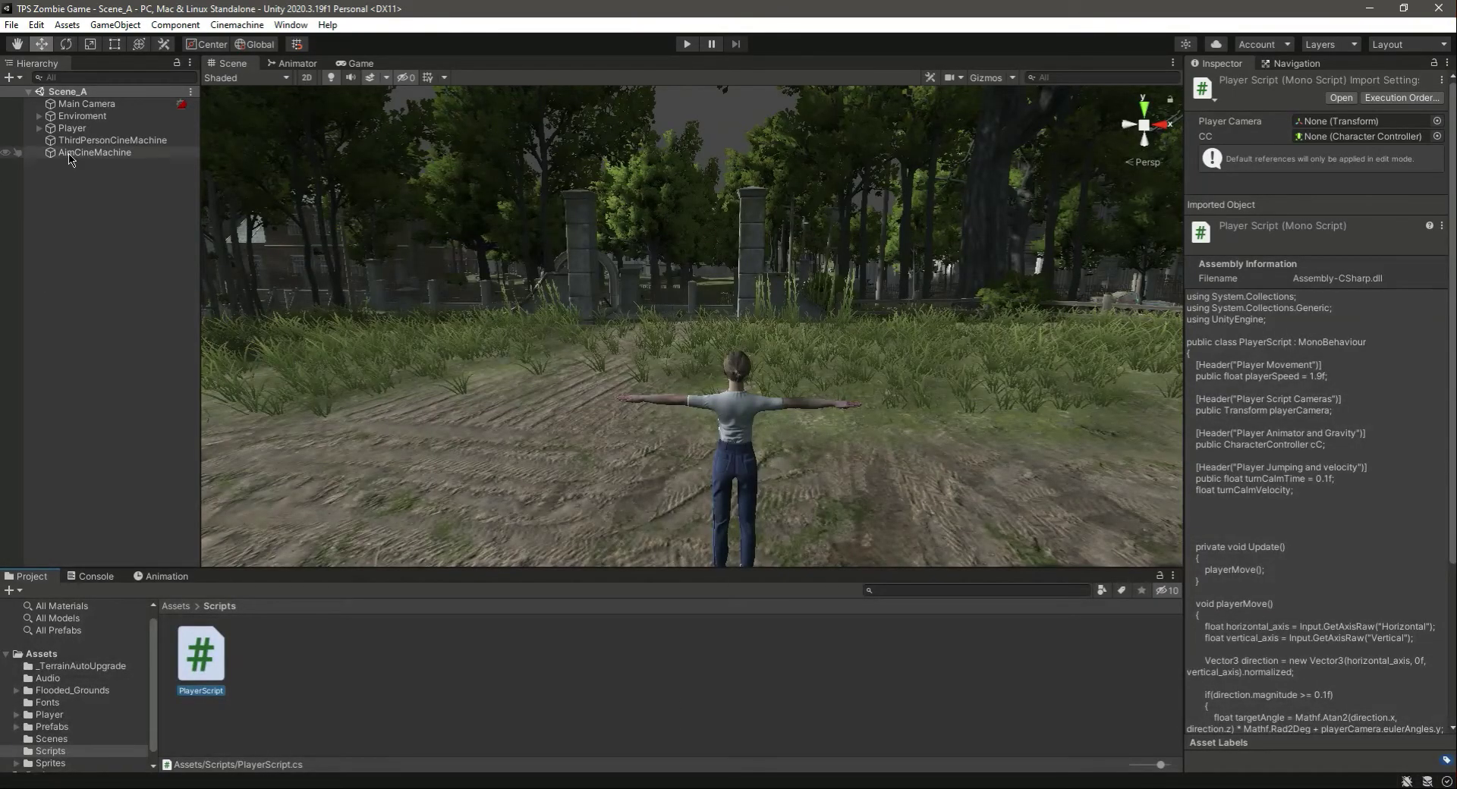
pyautogui.click(72, 127)
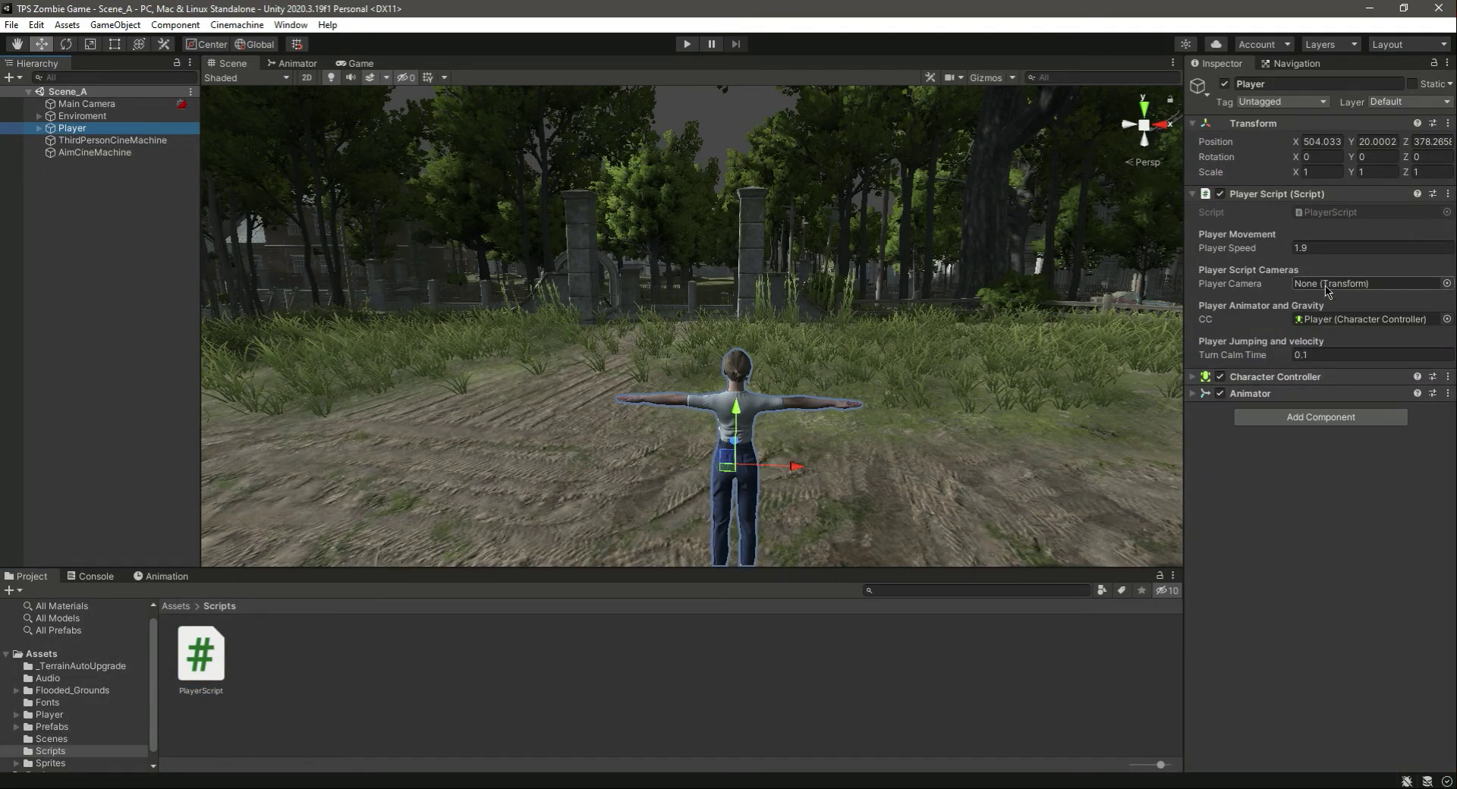
pyautogui.moveTo(85, 103); pyautogui.dragTo(1358, 283)
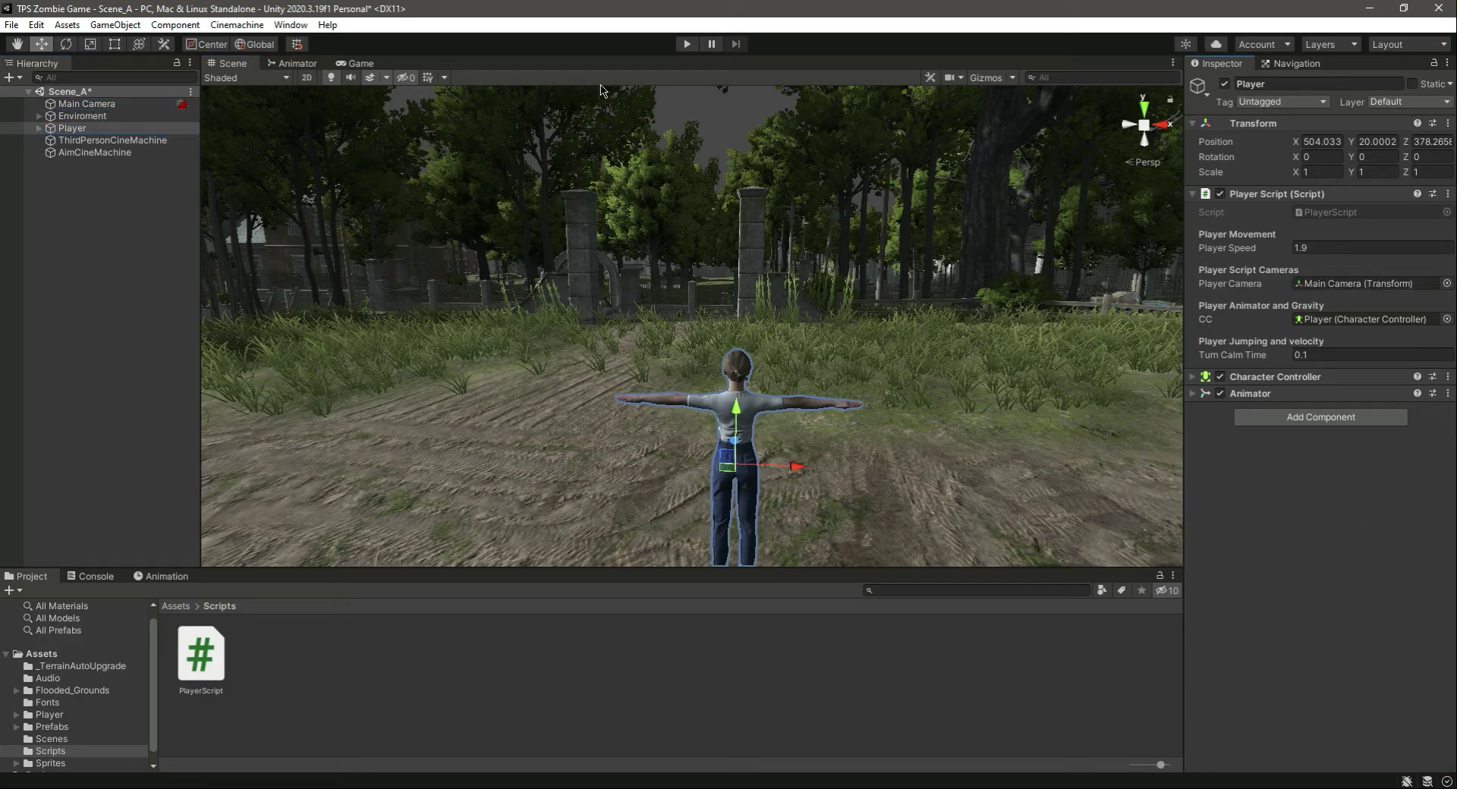
pyautogui.hotkey('ctrl', 's')
# Play the scene, walking the player with W, D and S along camera headings, then stop.
pyautogui.click(687, 44)
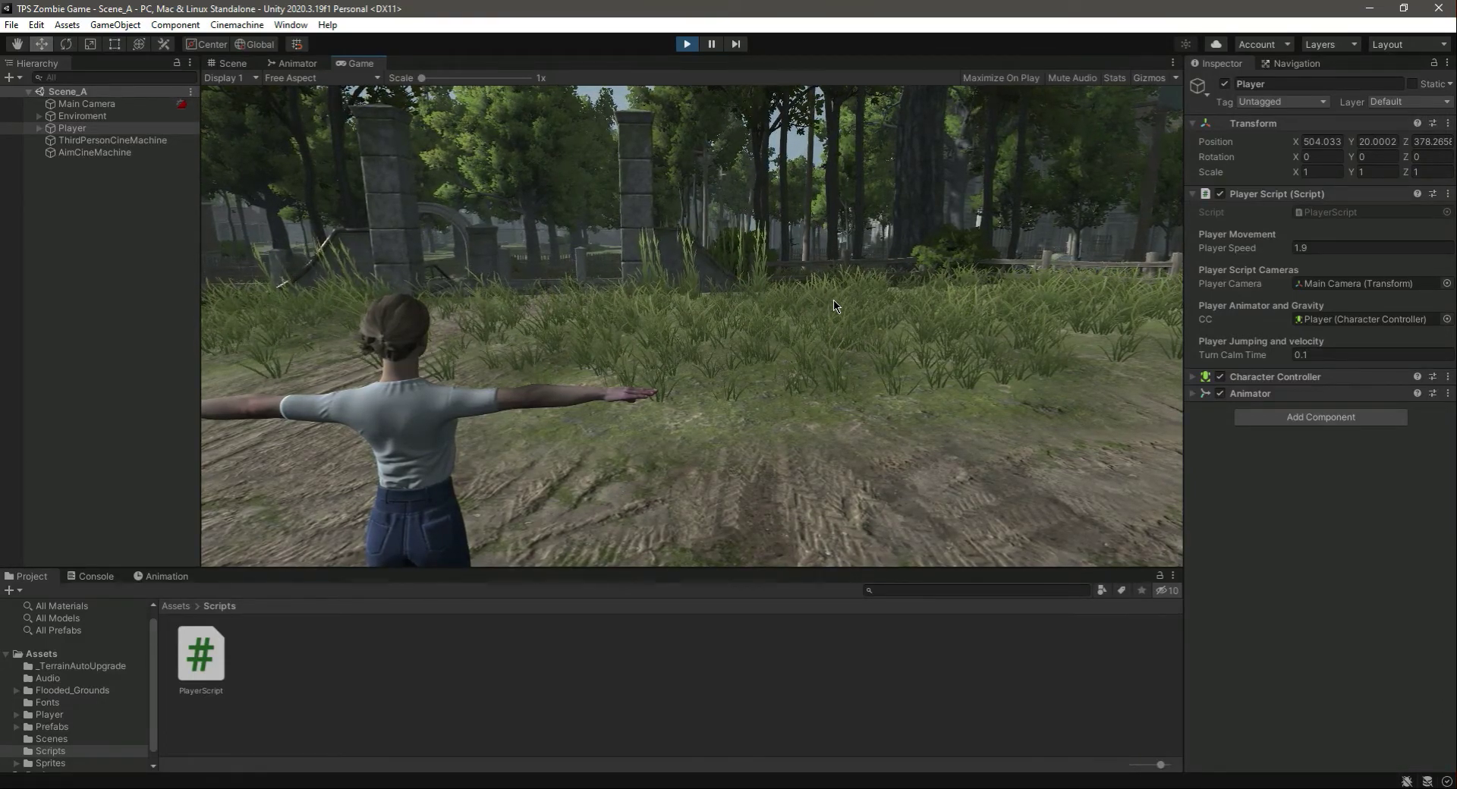
pyautogui.press('w')
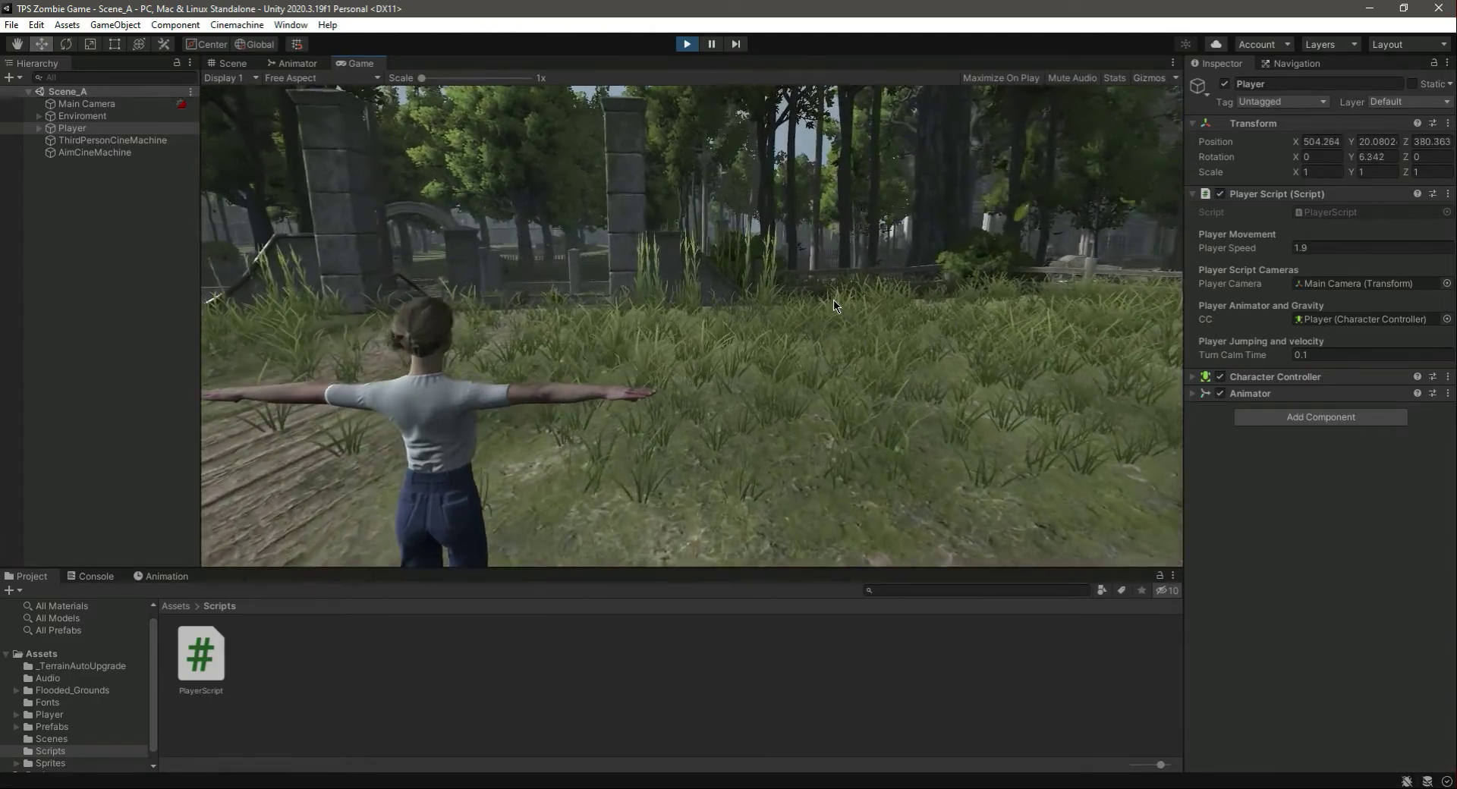
pyautogui.press('d')
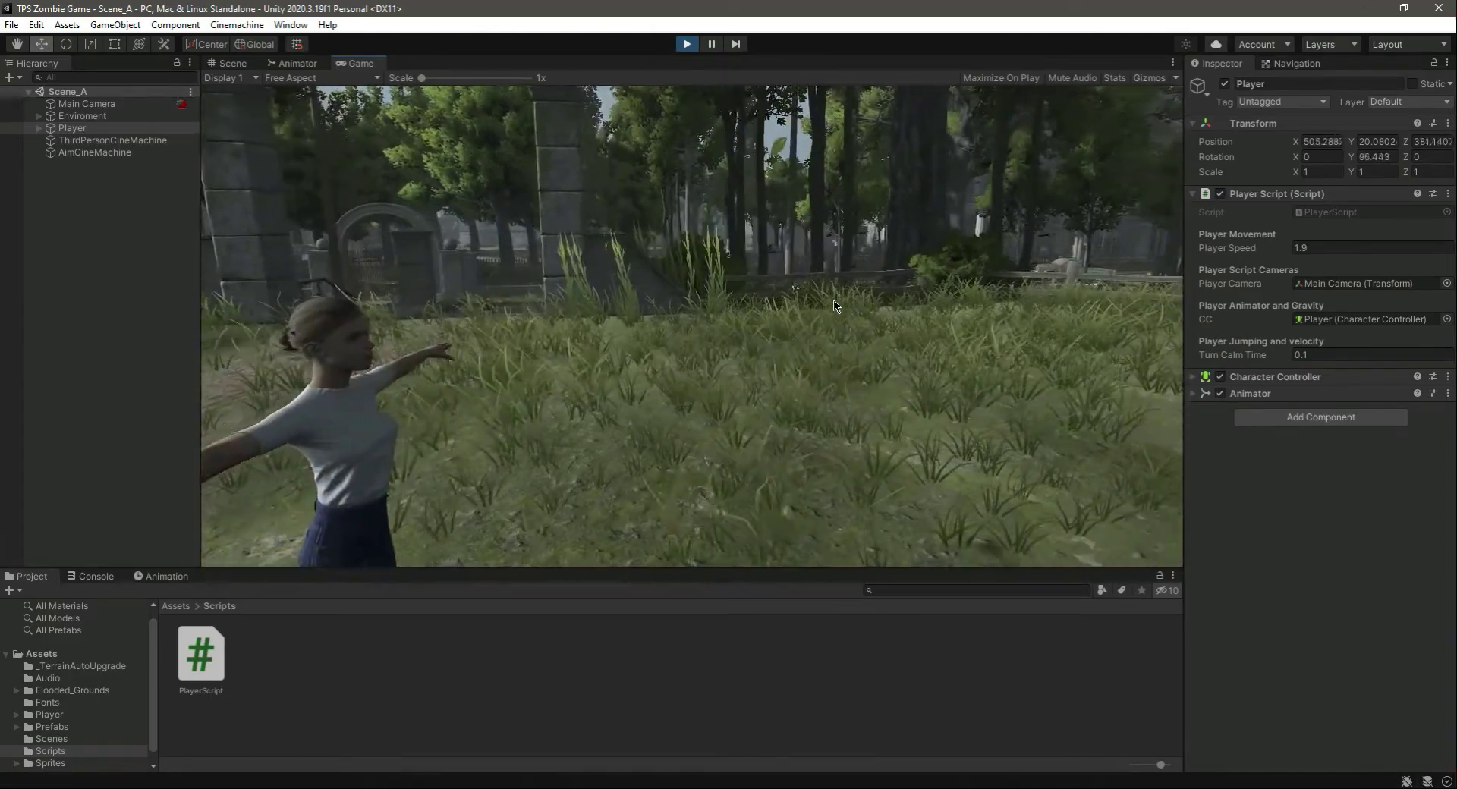
pyautogui.press('s')
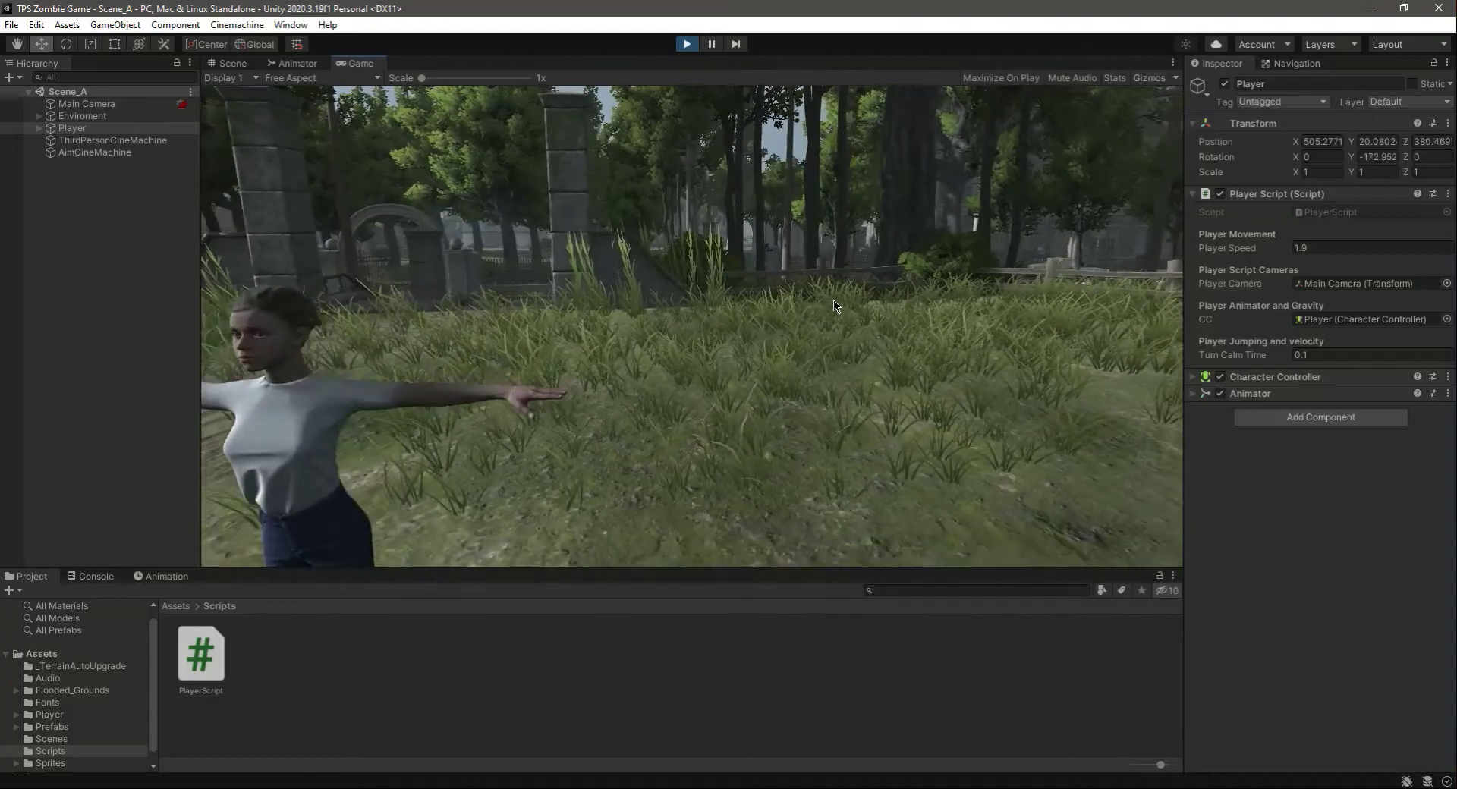
pyautogui.press('w')
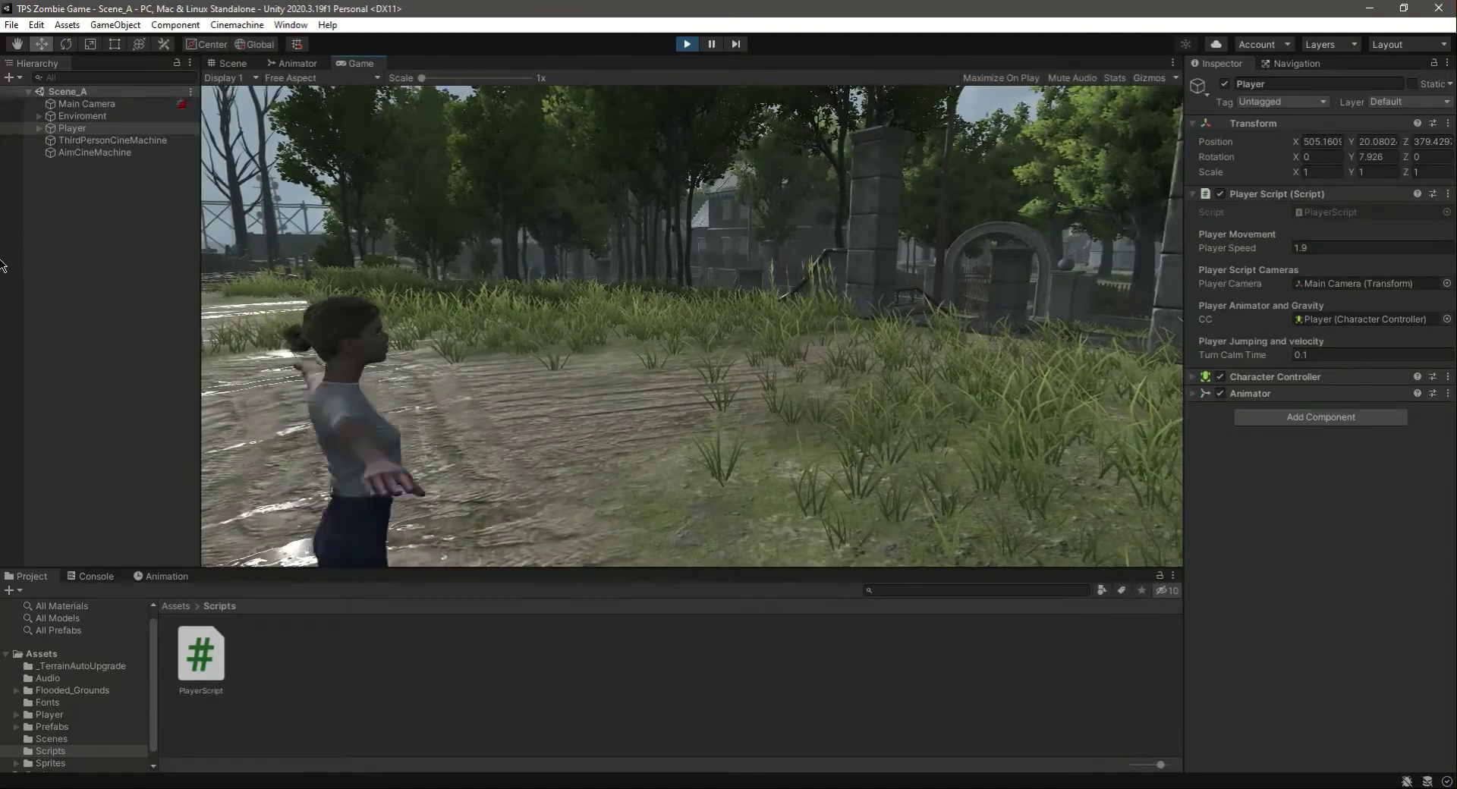
pyautogui.press('w')
pyautogui.press('w')
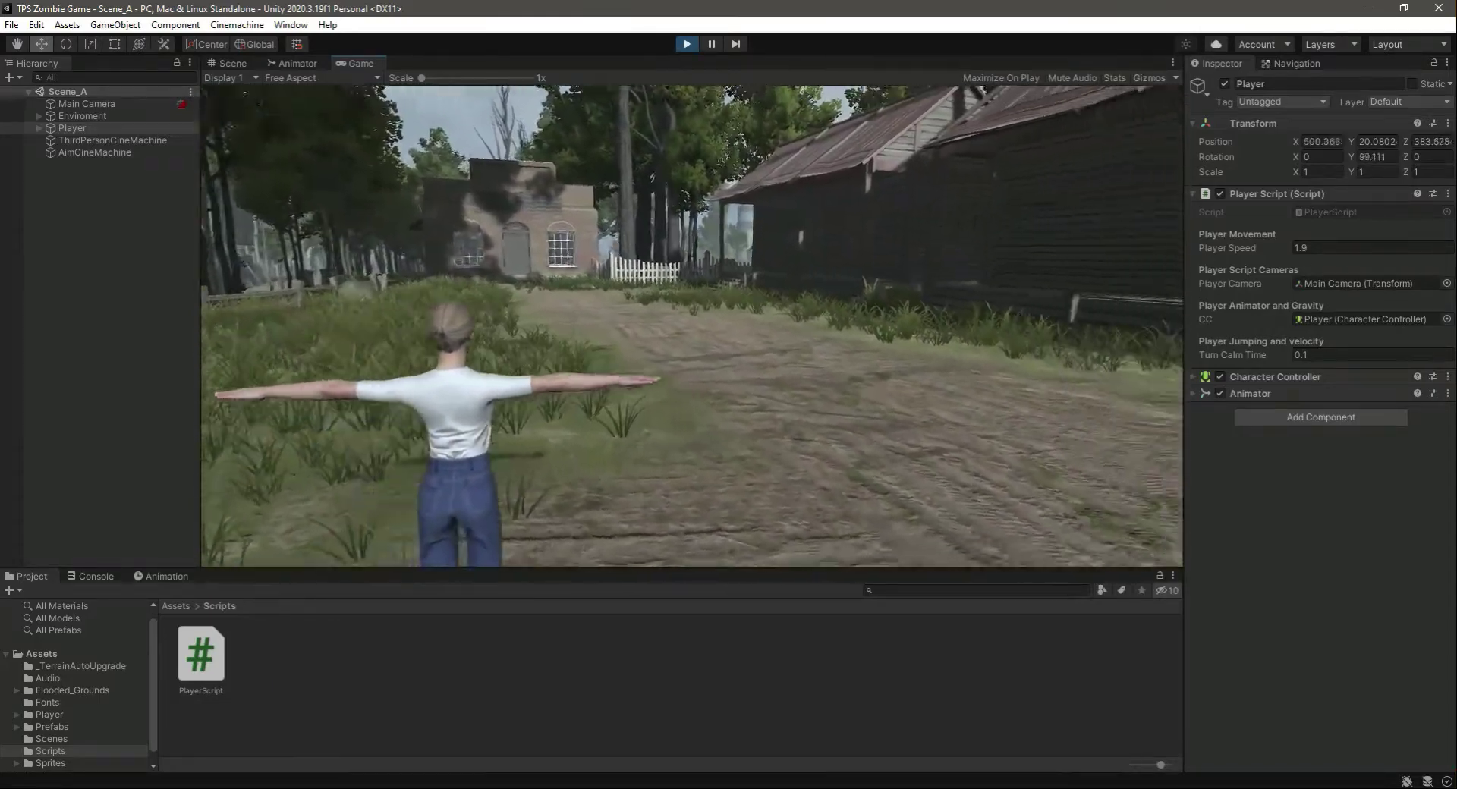
pyautogui.press('w')
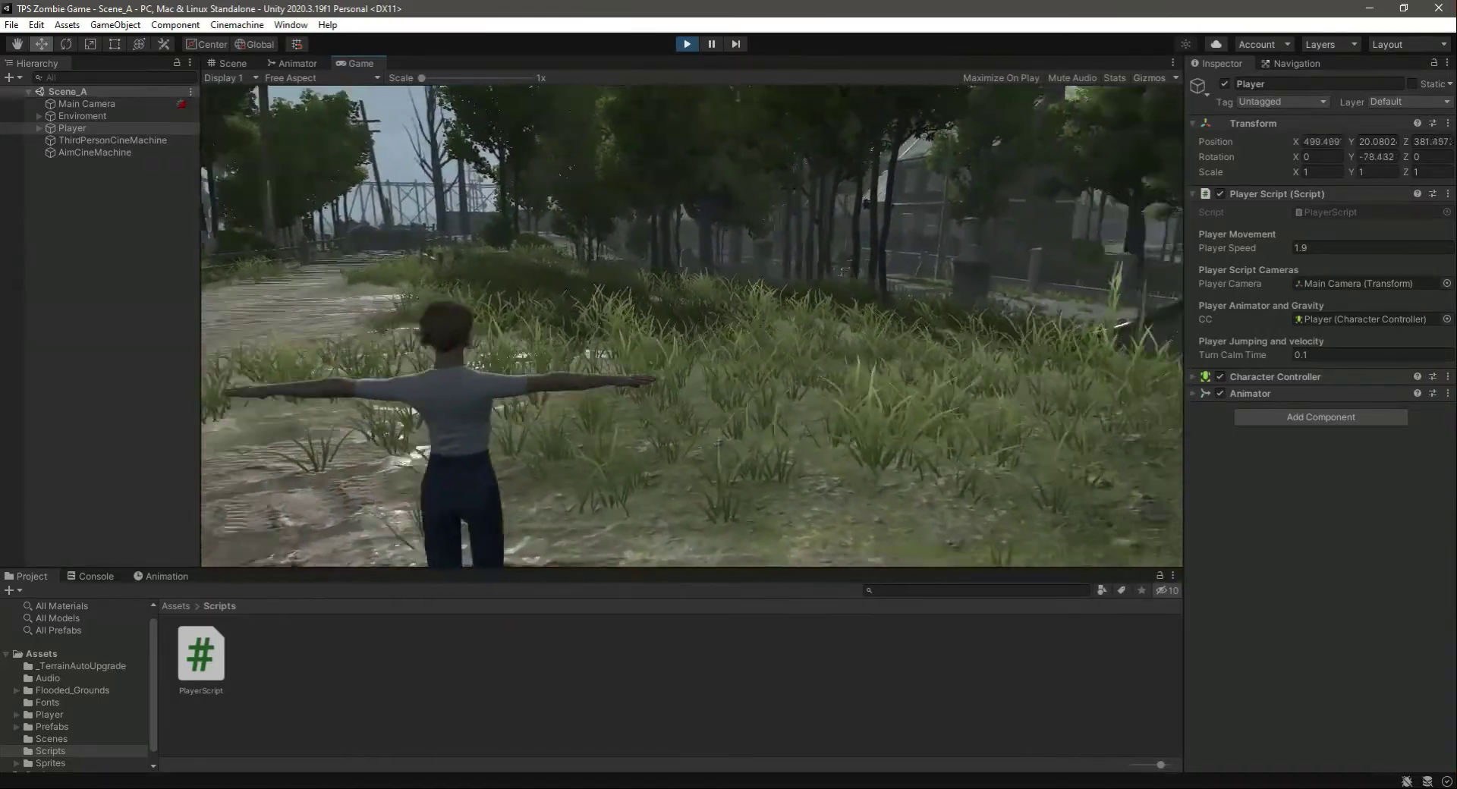
pyautogui.press('w')
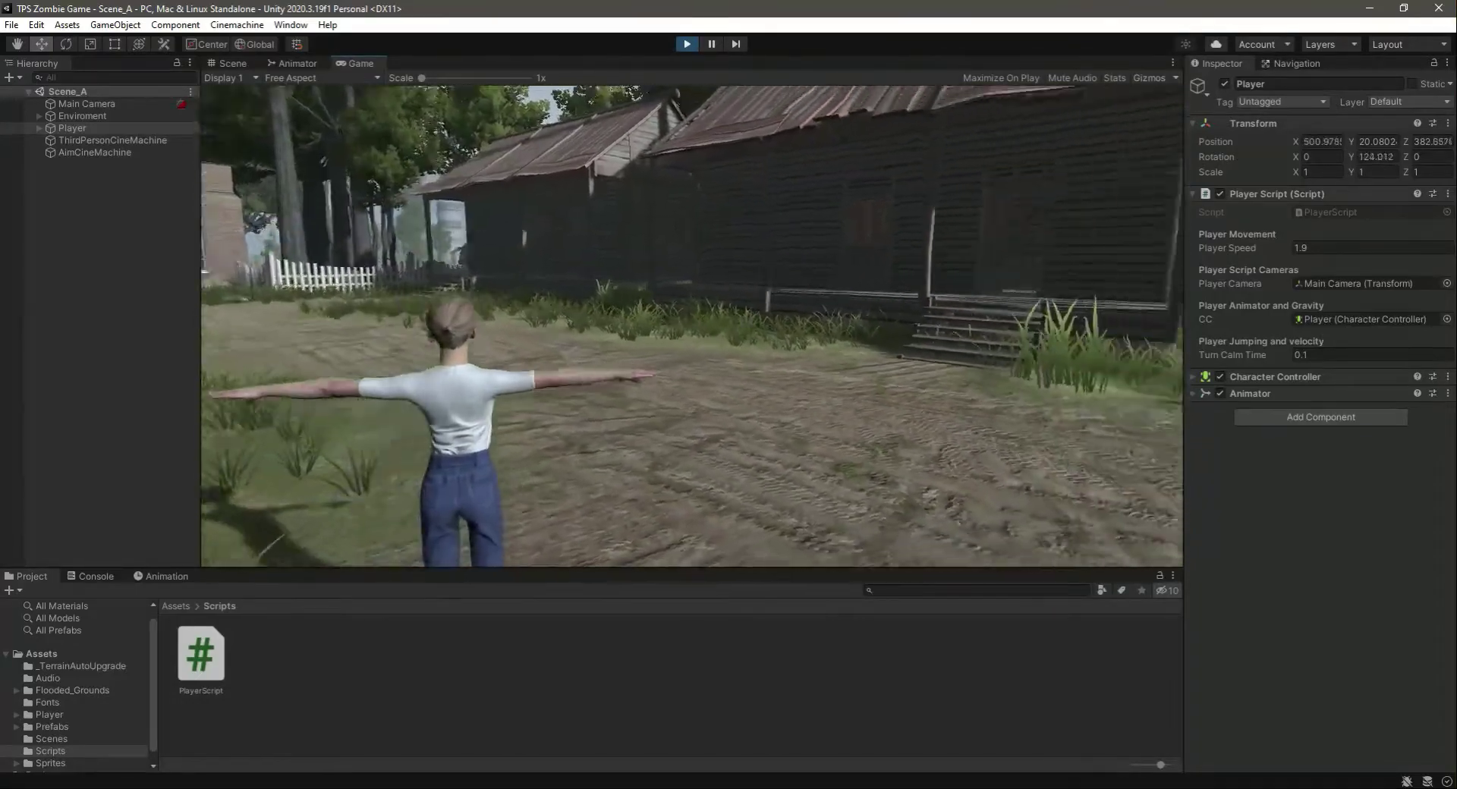
pyautogui.press('w')
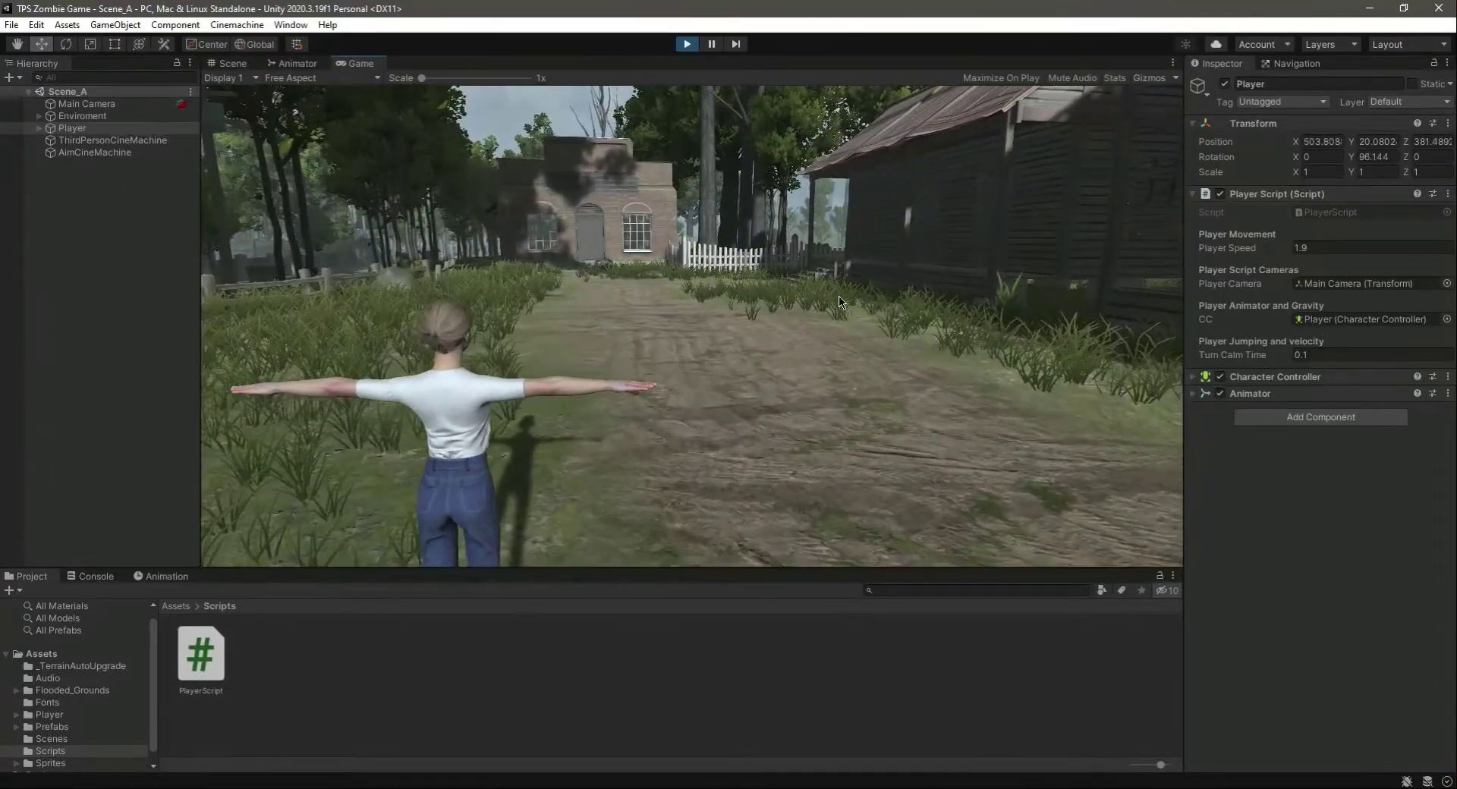
pyautogui.press('w')
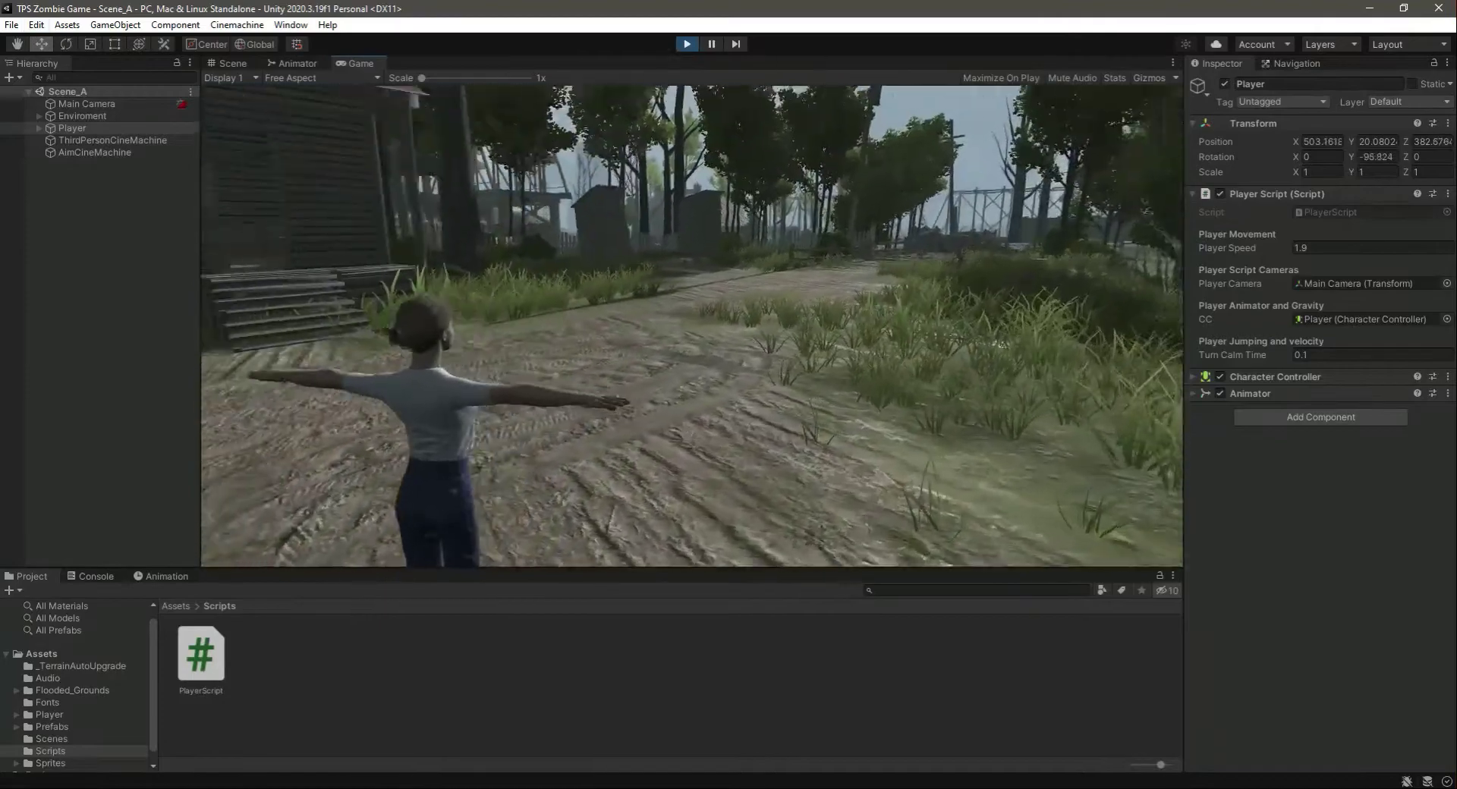
pyautogui.press('w')
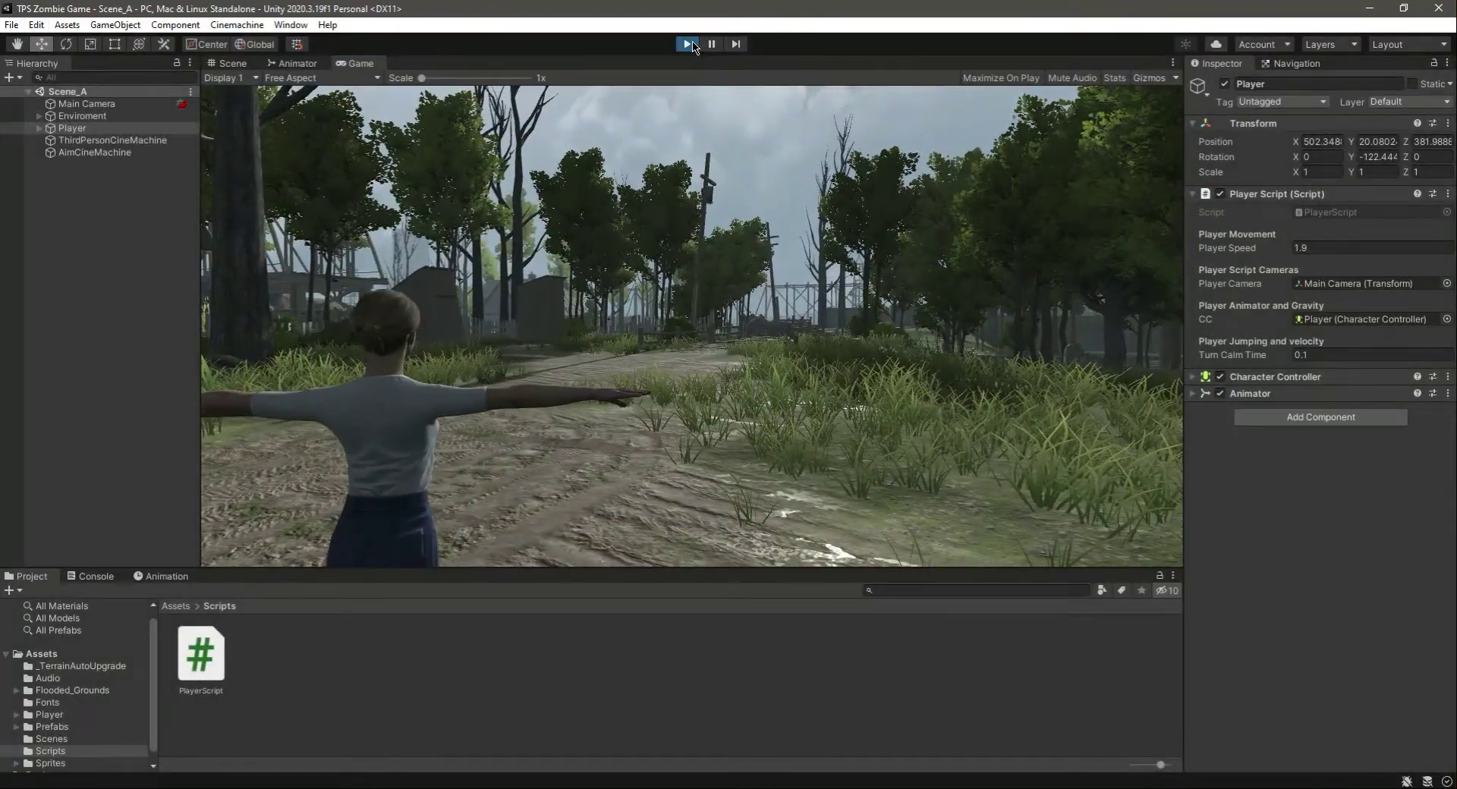
pyautogui.click(688, 45)
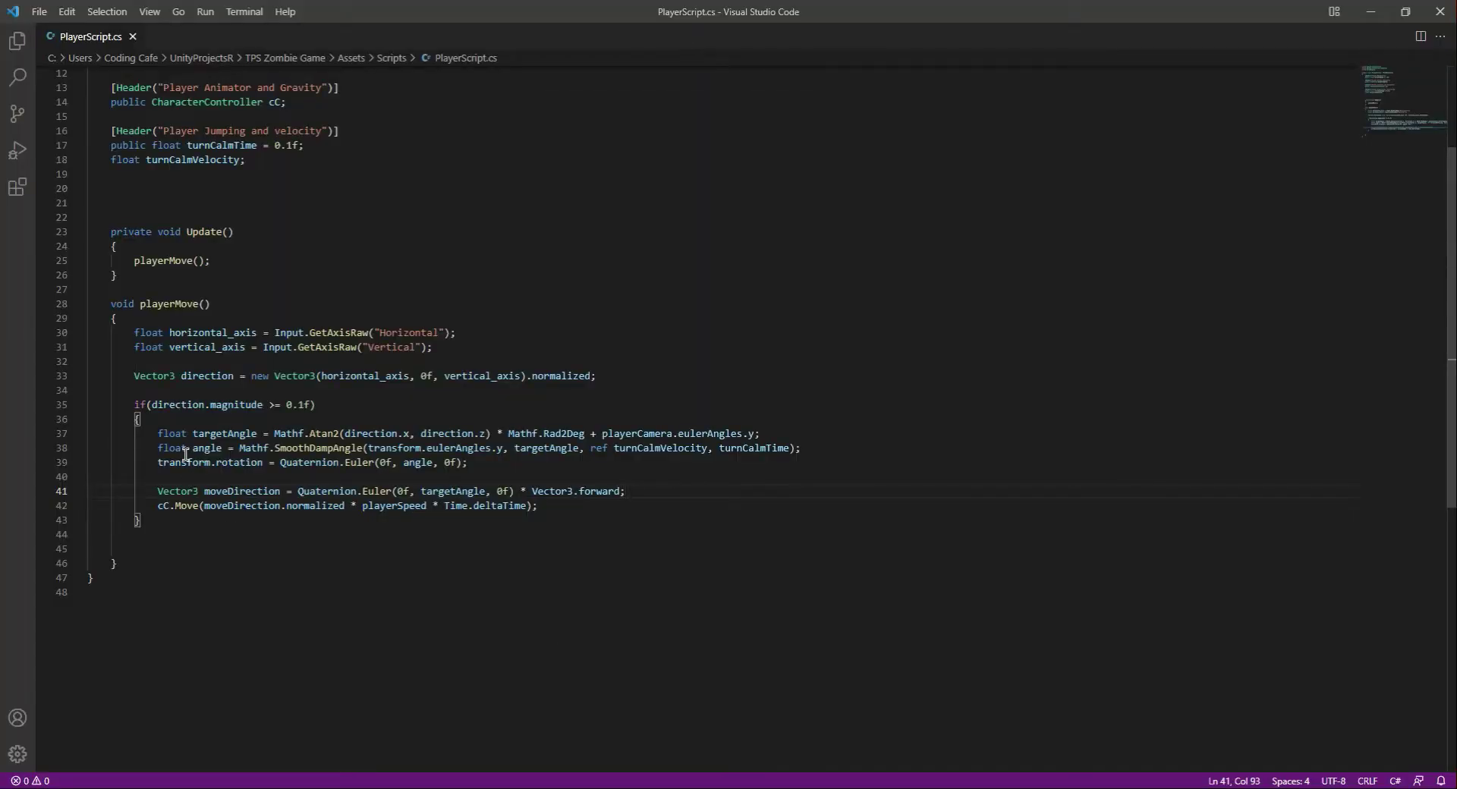